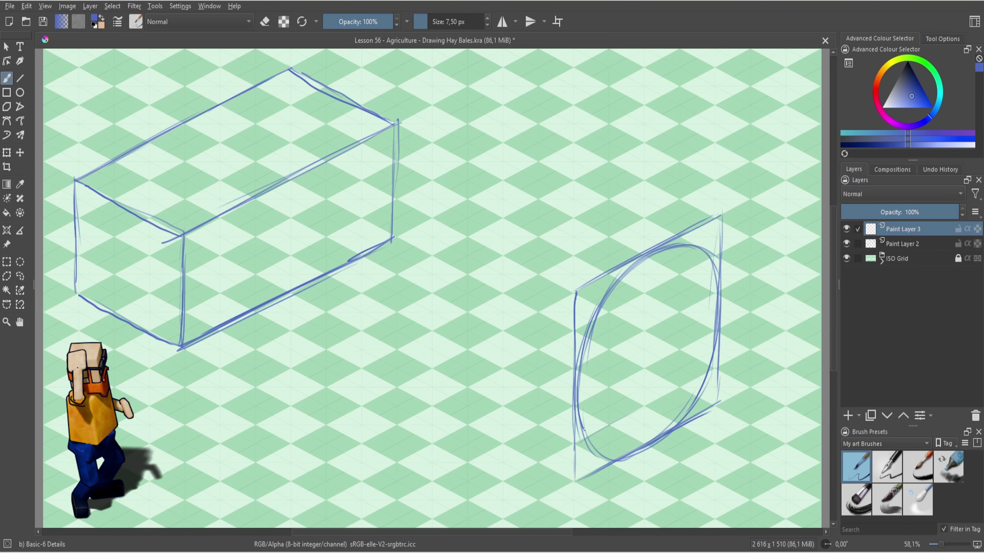
Reinforce the ellipse inside the upright isometric square with a few more sketch strokes
mouse_move(582, 426)
left_mouse_down()
mouse_move(685, 419)
mouse_move(698, 250)
left_mouse_up()
mouse_move(639, 255)
left_mouse_down()
mouse_move(669, 244)
mouse_move(720, 255)
left_mouse_up()
left_click_drag(634, 261, 575, 417)
Duplicate the ellipse sketch layer and move the copy up and left along the grid as the cylinder's far end
key("ctrl+j")
key("t")
mouse_move(713, 492)
left_mouse_down()
mouse_move(621, 431)
mouse_move(623, 442)
mouse_move(571, 416)
left_mouse_up()
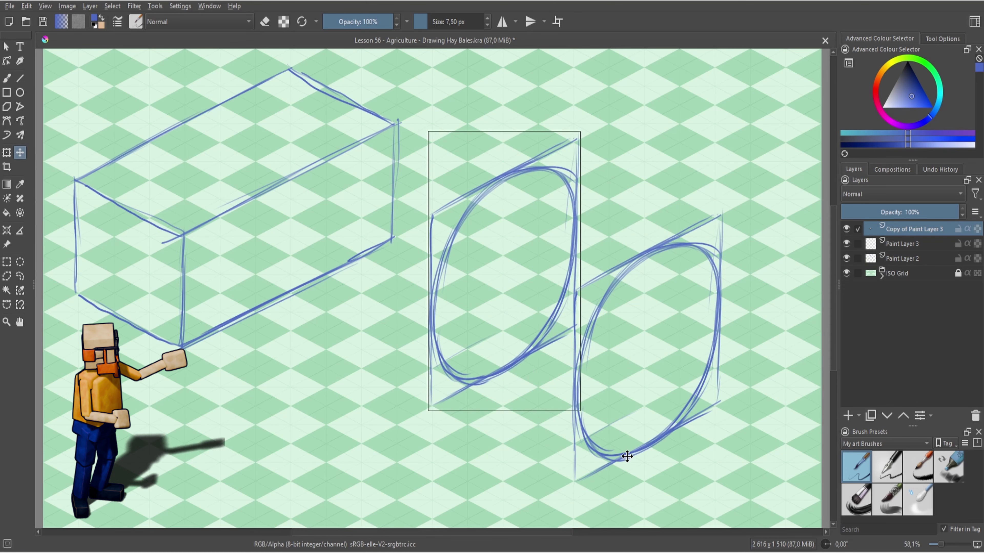
Delete the hidden near side of the far ellipse with a freehand selection, merge the copy down, and deselect
key("b")
mouse_move(525, 358)
left_mouse_down()
mouse_move(491, 396)
mouse_move(523, 360)
left_mouse_up()
key("e")
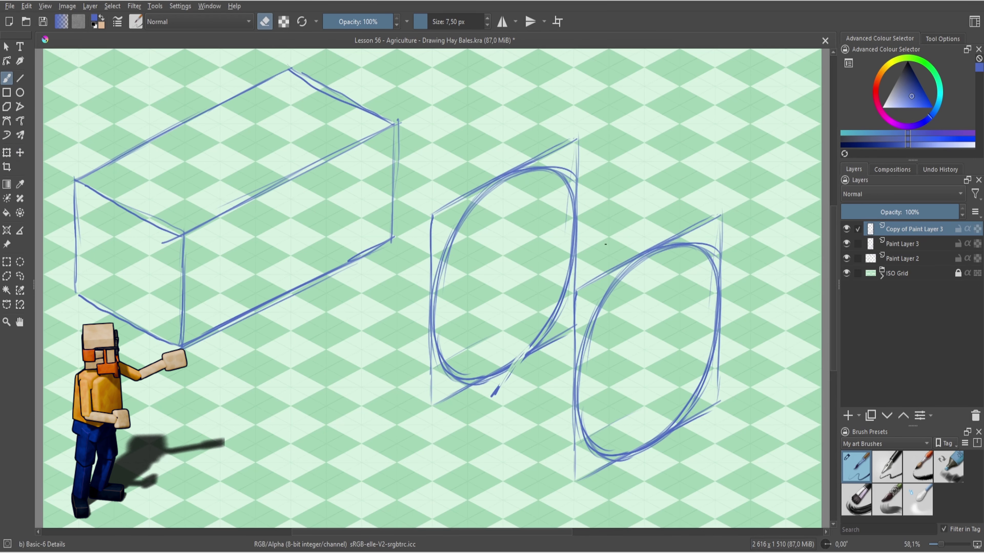
key("e")
key("l")
mouse_move(588, 167)
left_mouse_down()
mouse_move(593, 358)
mouse_move(617, 167)
left_mouse_up()
key("Delete")
key("ctrl+e")
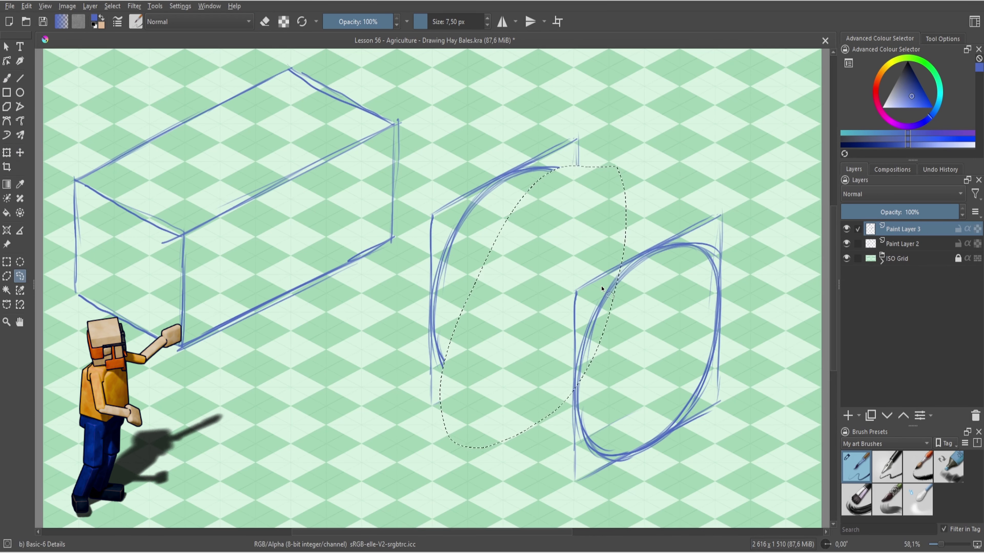
key("ctrl+shift+a")
Sketch the upper and lower sides joining the two ellipses and strengthen the cylinder's contours
key("b")
mouse_move(552, 163)
left_mouse_down()
mouse_move(702, 242)
mouse_move(693, 243)
left_mouse_up()
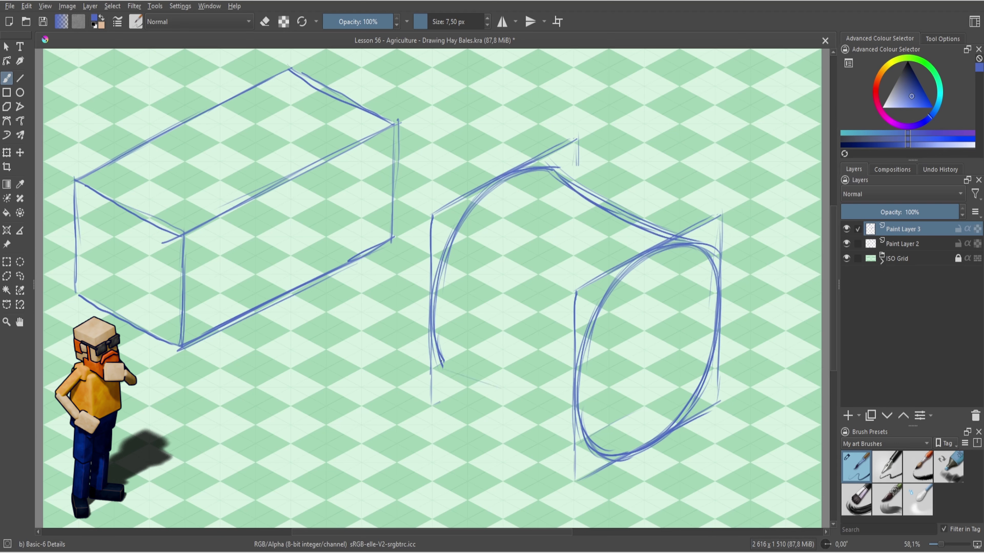
left_click_drag(445, 366, 595, 460)
left_click_drag(444, 381, 562, 433)
left_click_drag(441, 370, 563, 435)
mouse_move(445, 262)
left_mouse_down()
mouse_move(434, 337)
mouse_move(452, 378)
left_mouse_up()
mouse_move(453, 382)
left_mouse_down()
mouse_move(584, 439)
mouse_move(572, 439)
left_mouse_up()
mouse_move(524, 172)
left_mouse_down()
mouse_move(505, 179)
mouse_move(493, 395)
mouse_move(599, 461)
left_mouse_up()
left_click_drag(568, 383, 646, 457)
left_click_drag(666, 252, 722, 290)
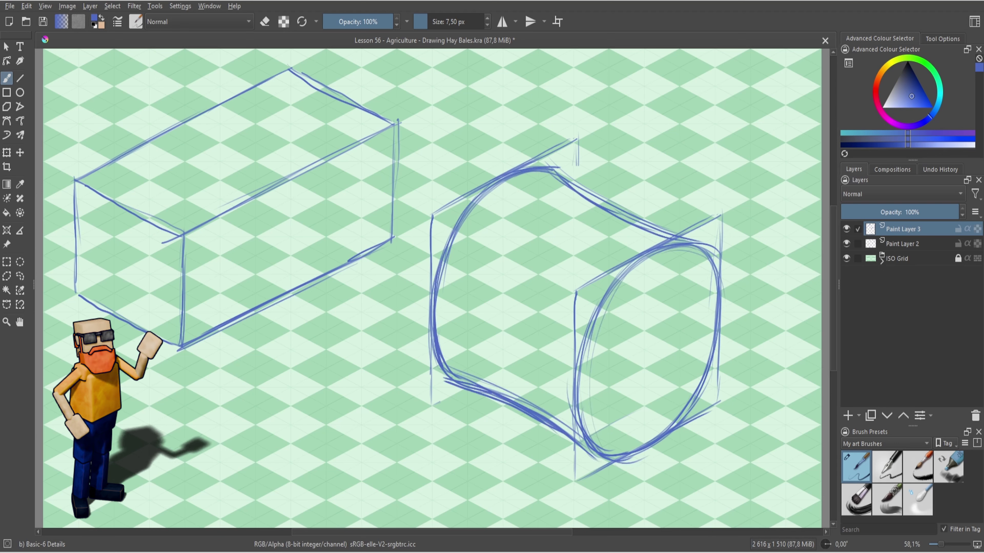
left_click_drag(566, 178, 666, 236)
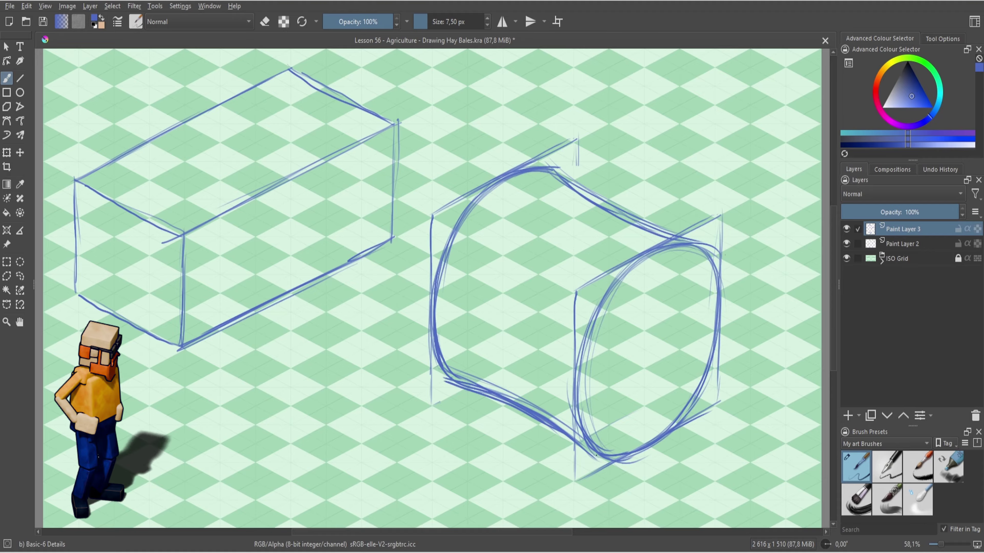
Select both sketch layers, scale the box and cylinder down together, and place them near the canvas centre
left_click(912, 246, "ctrl")
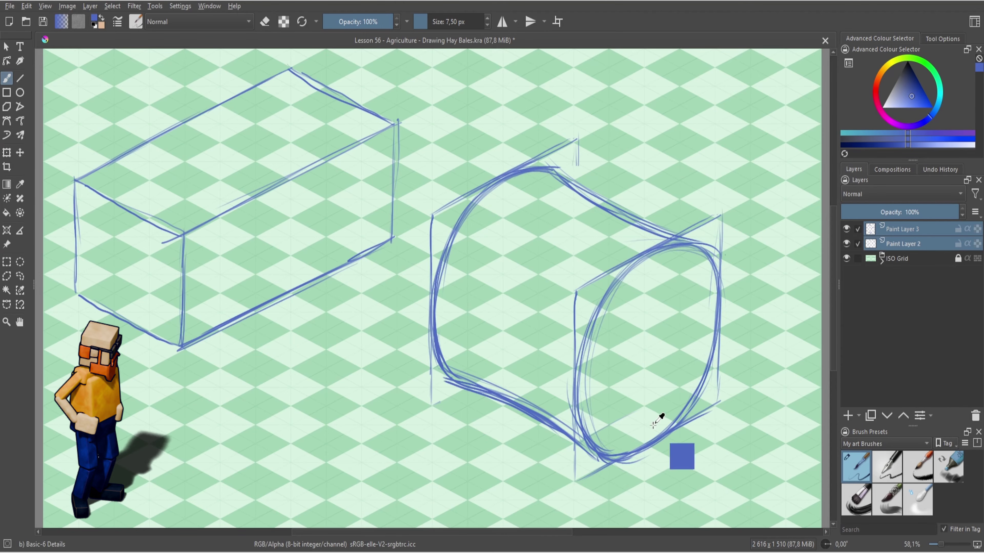
key("ctrl+t")
left_click_drag(727, 63, 578, 161)
left_click_drag(502, 318, 549, 353)
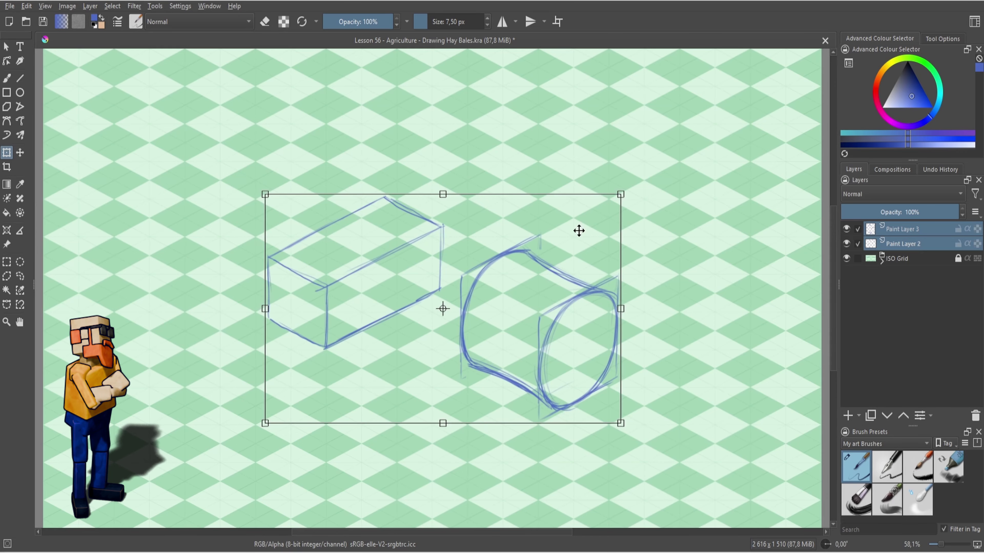
left_click_drag(621, 194, 606, 202)
key("Return")
Add a new paint layer above the sketches and reset the brush colours to default black and white
key("Insert")
key("b")
key("d")
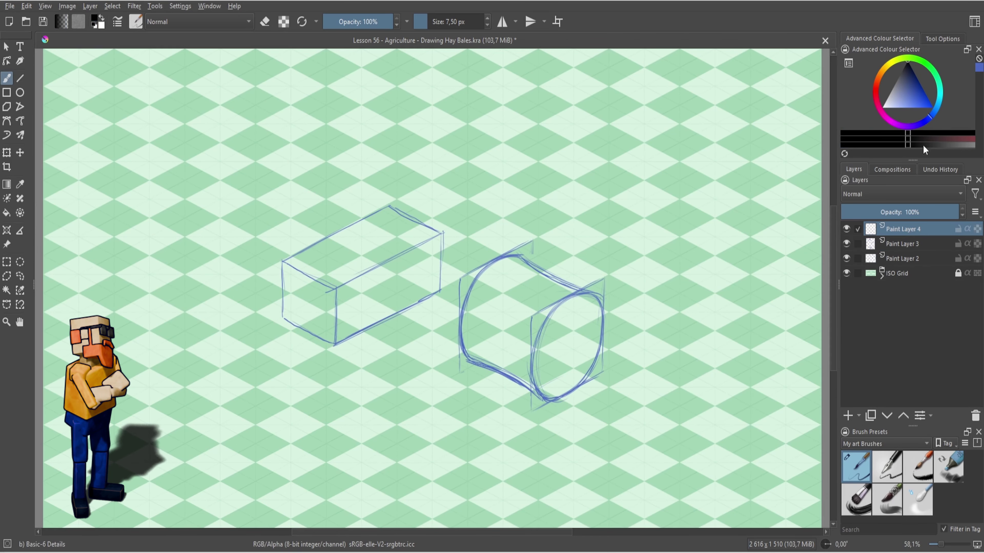
scroll(267, 258, "up", 5)
left_click_drag(306, 270, 327, 257)
key("ctrl+z")
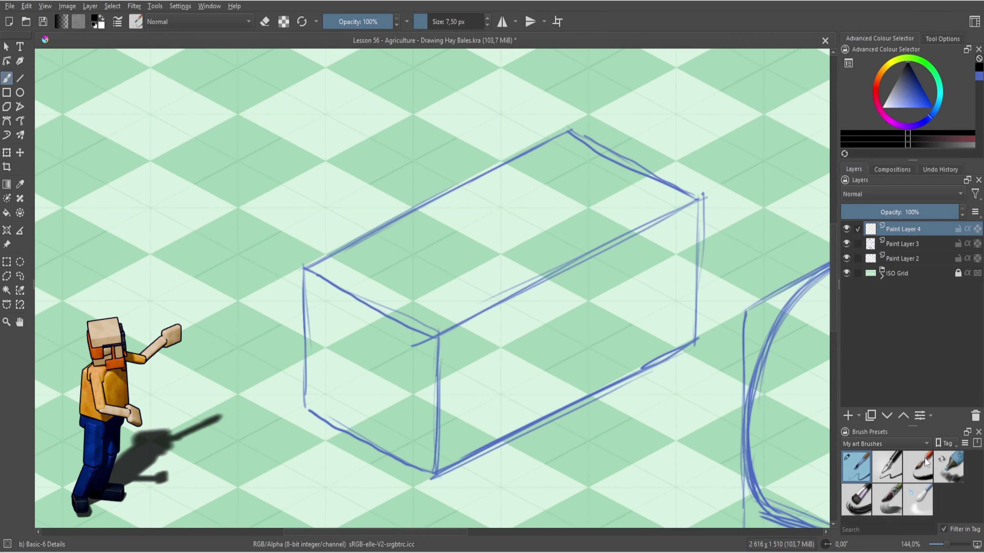
left_click_drag(577, 384, 523, 469)
key("ctrl+z")
left_click_drag(599, 414, 585, 452)
left_click_drag(611, 434, 594, 462)
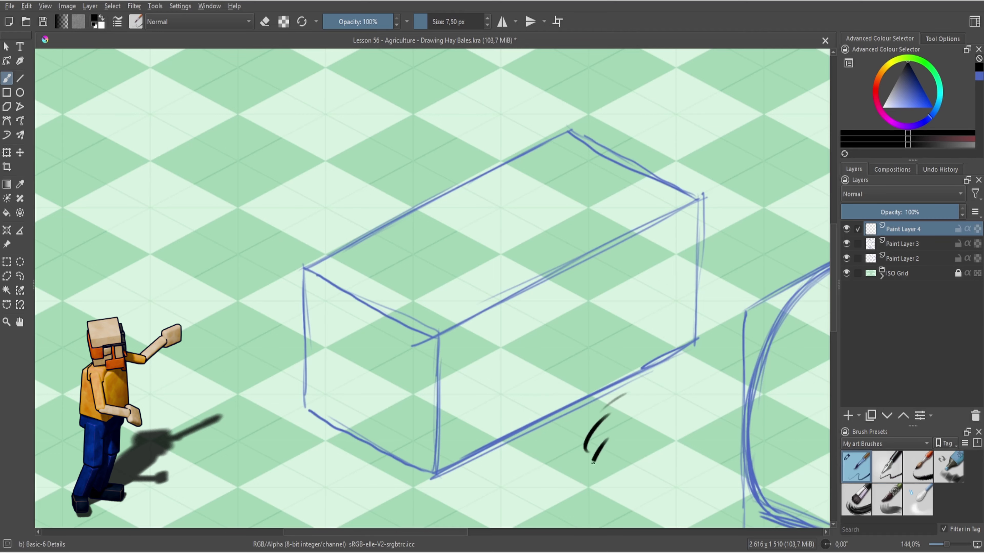
Switch to the Ink-4 Pen Rough brush preset and remove the test strokes beside the box
left_click(887, 467)
key("ctrl+z")
key("ctrl+z")
key("ctrl+z")
left_click_drag(635, 394, 623, 414)
left_click_drag(624, 415, 606, 456)
key("ctrl+z")
Ink the rectangular bale's outer outline over the box sketch with a jagged, straw-like black line
mouse_move(320, 260)
left_mouse_down()
mouse_move(302, 306)
mouse_move(310, 302)
mouse_move(298, 336)
mouse_move(303, 369)
mouse_move(329, 257)
mouse_move(560, 131)
mouse_move(604, 128)
left_mouse_up()
key("ctrl+z")
mouse_move(497, 170)
left_mouse_down()
mouse_move(590, 136)
mouse_move(675, 189)
mouse_move(703, 264)
left_mouse_up()
key("ctrl+z")
key("e")
left_click_drag(634, 394, 620, 410)
key("e")
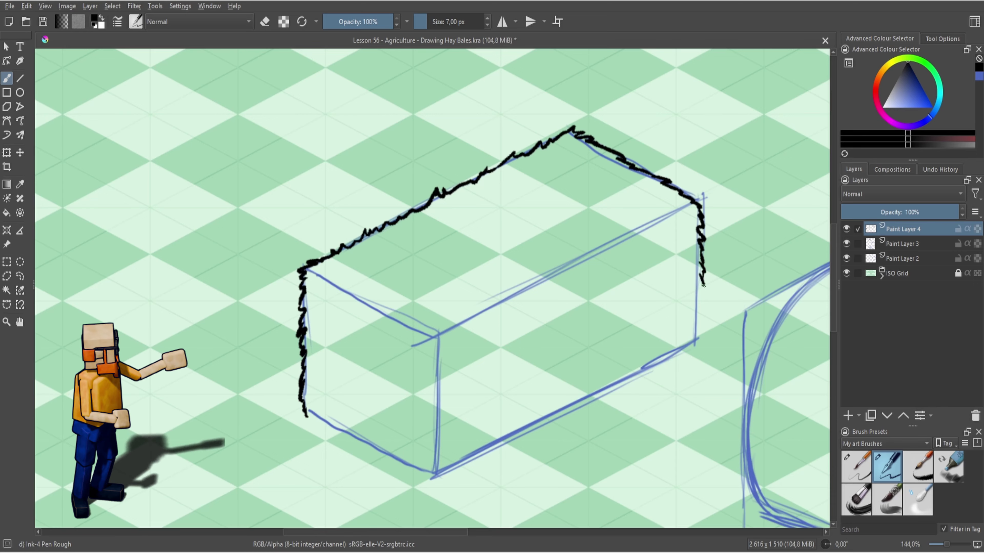
left_click_drag(703, 285, 696, 344)
mouse_move(340, 434)
left_mouse_down()
mouse_move(363, 435)
mouse_move(406, 468)
mouse_move(446, 479)
left_mouse_up()
left_click_drag(695, 344, 446, 480)
Ink the bale's inner edges with short, broken straw strokes below the top face and down the near vertical corner
mouse_move(315, 293)
left_mouse_down()
mouse_move(396, 357)
mouse_move(437, 367)
left_mouse_up()
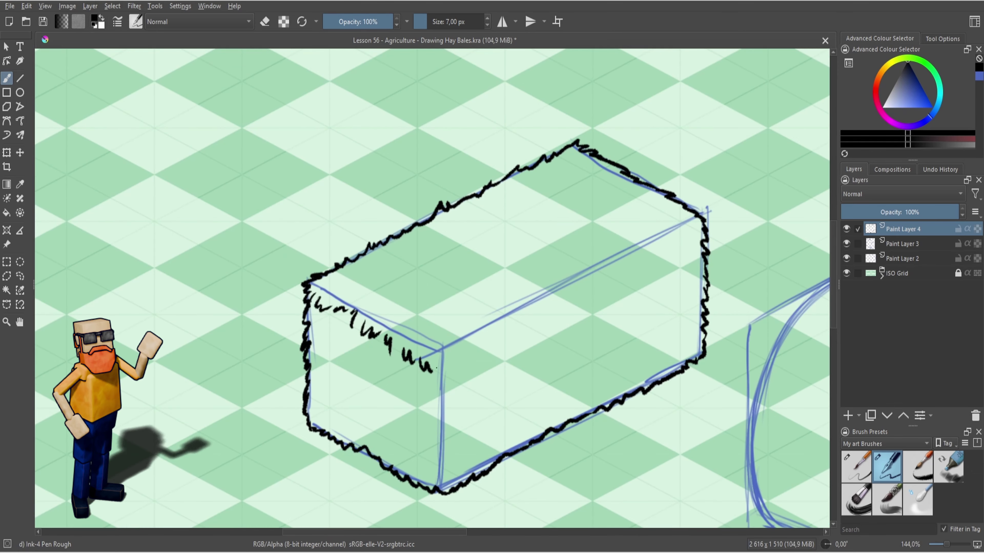
mouse_move(692, 234)
left_mouse_down()
mouse_move(555, 301)
mouse_move(467, 358)
left_mouse_up()
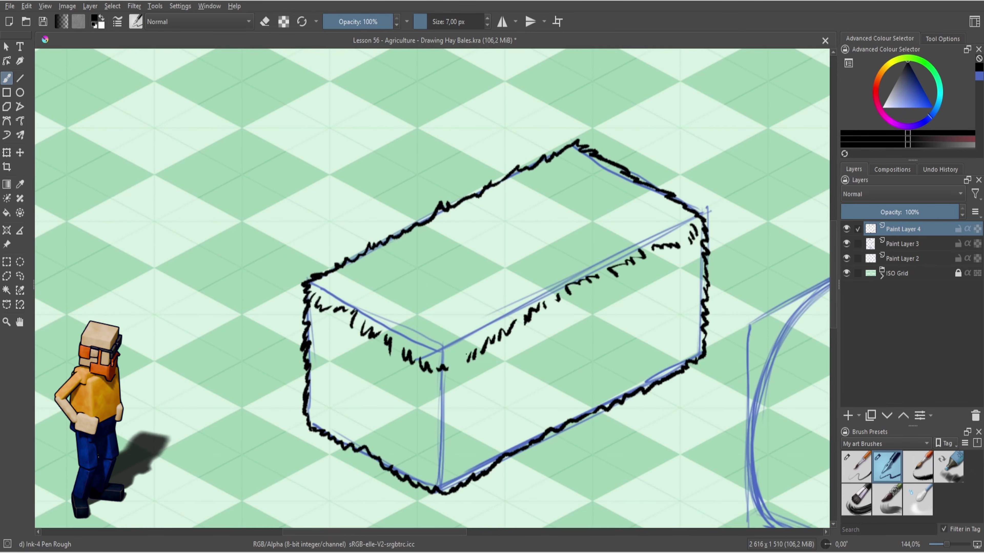
left_click_drag(441, 407, 432, 433)
left_click_drag(443, 424, 447, 454)
left_click_drag(436, 444, 436, 499)
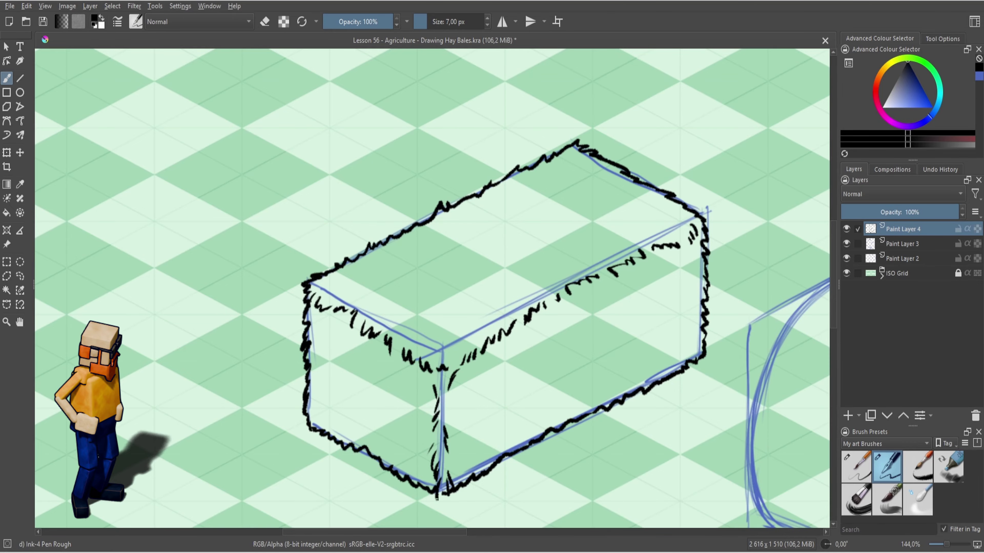
Add short straw strokes across the bale's small end face and extra tufts on the far right vertical edge
left_click_drag(332, 425, 316, 438)
mouse_move(344, 382)
left_mouse_down()
mouse_move(330, 403)
mouse_move(363, 415)
left_mouse_up()
left_click_drag(371, 410, 375, 420)
mouse_move(340, 338)
left_mouse_down()
mouse_move(320, 363)
mouse_move(361, 378)
left_mouse_up()
left_click_drag(374, 368, 371, 382)
left_click_drag(708, 280, 713, 339)
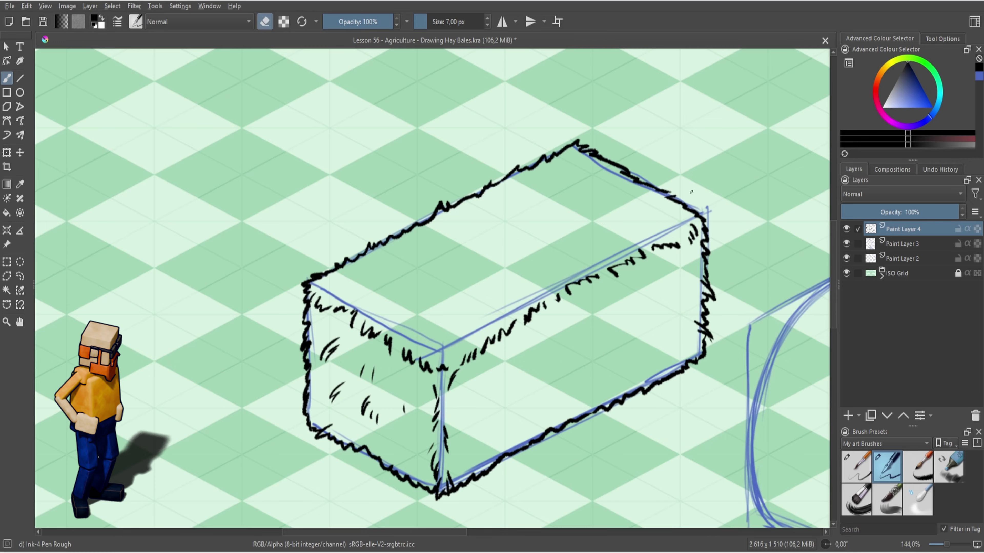
Scatter groups of short, curved straw strokes over the bale's long side face
left_click_drag(663, 196, 686, 193)
left_click_drag(685, 294, 675, 311)
left_click_drag(675, 321, 667, 331)
left_click_drag(620, 320, 609, 336)
mouse_move(663, 333)
left_mouse_down()
mouse_move(658, 348)
mouse_move(595, 344)
left_mouse_up()
left_click_drag(601, 340, 581, 354)
left_click_drag(592, 349, 575, 363)
Add a few straw strokes to the bale's top face and roughen its far upper corner
key("e")
left_click_drag(625, 217, 597, 232)
key("e")
key("e")
left_click_drag(567, 141, 589, 148)
key("e")
key("e")
key("e")
Add protruding straw tufts along the bale's upper back edge and save the file
left_click_drag(524, 167, 516, 188)
key("e")
left_click_drag(520, 176, 517, 182)
key("e")
mouse_move(416, 219)
left_mouse_down()
mouse_move(433, 218)
mouse_move(429, 229)
left_mouse_up()
key("e")
key("e")
key("e")
key("e")
mouse_move(370, 242)
left_mouse_down()
mouse_move(383, 246)
mouse_move(373, 250)
left_mouse_up()
key("ctrl+s")
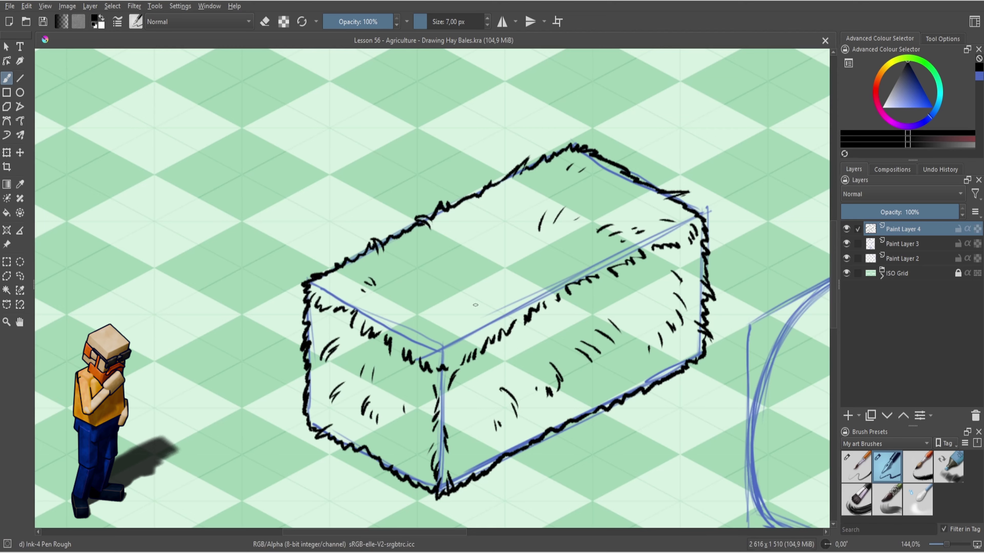
Add straw strokes at the near top corner and protruding tufts along the left vertical edge of the bale
left_click_drag(433, 344, 452, 342)
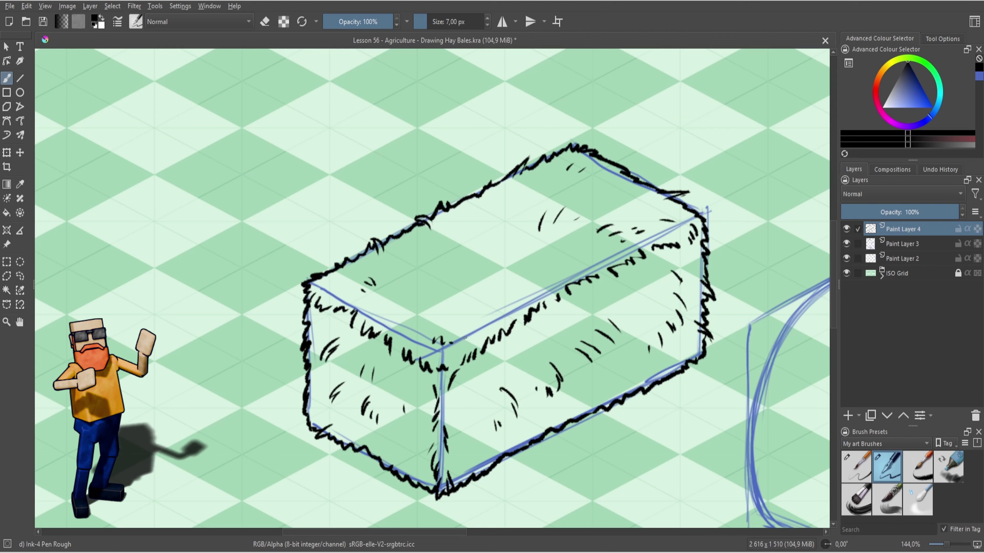
key("x")
key("e")
mouse_move(316, 291)
left_mouse_down()
mouse_move(302, 304)
mouse_move(312, 293)
left_mouse_up()
key("e")
key("x")
key("e")
key("e")
left_click_drag(313, 294, 297, 317)
key("e")
mouse_move(305, 400)
left_mouse_down()
mouse_move(309, 384)
mouse_move(297, 406)
left_mouse_up()
Add tufts along the long side's bottom edge and more straw strokes on the end and top faces
key("e")
left_click_drag(645, 394, 639, 391)
key("e")
left_click_drag(507, 458, 519, 455)
key("e")
key("e")
key("e")
key("e")
key("e")
left_click_drag(411, 431, 400, 459)
left_click_drag(470, 252, 461, 270)
left_click_drag(484, 254, 468, 266)
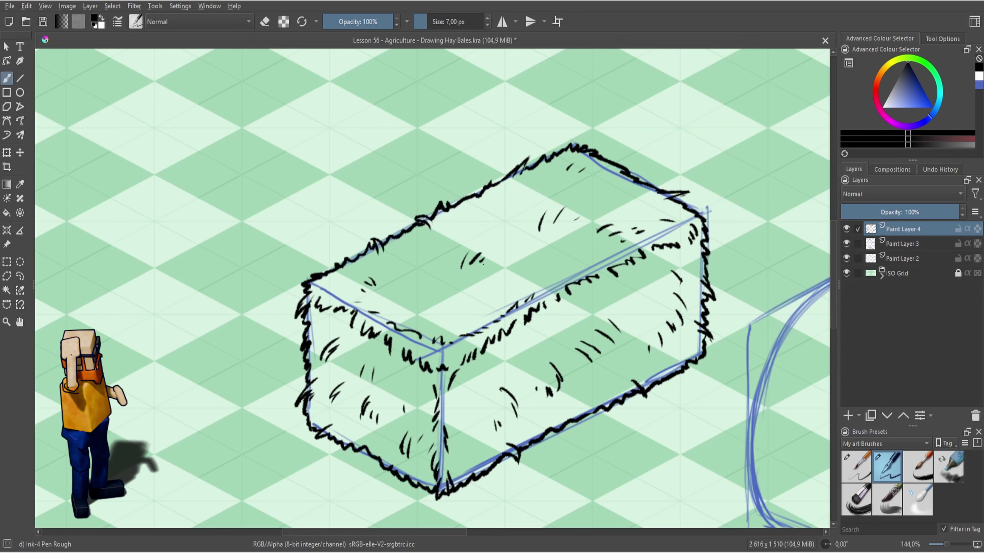
Draw a double-line twine band across the top face and down the long side near the bale's small end
left_click_drag(383, 245, 518, 320)
key("ctrl+z")
mouse_move(384, 245)
left_mouse_down()
mouse_move(512, 321)
mouse_move(511, 447)
left_mouse_up()
left_click_drag(473, 251, 475, 324)
scroll(423, 345, "up", 3)
left_click_drag(499, 152, 420, 387)
left_click_drag(436, 403, 447, 400)
key("5")
left_click_drag(539, 247, 539, 481)
key("ctrl+z")
Erase the straw marks inside the vertical part of the twine band and touch up its lines
key("e")
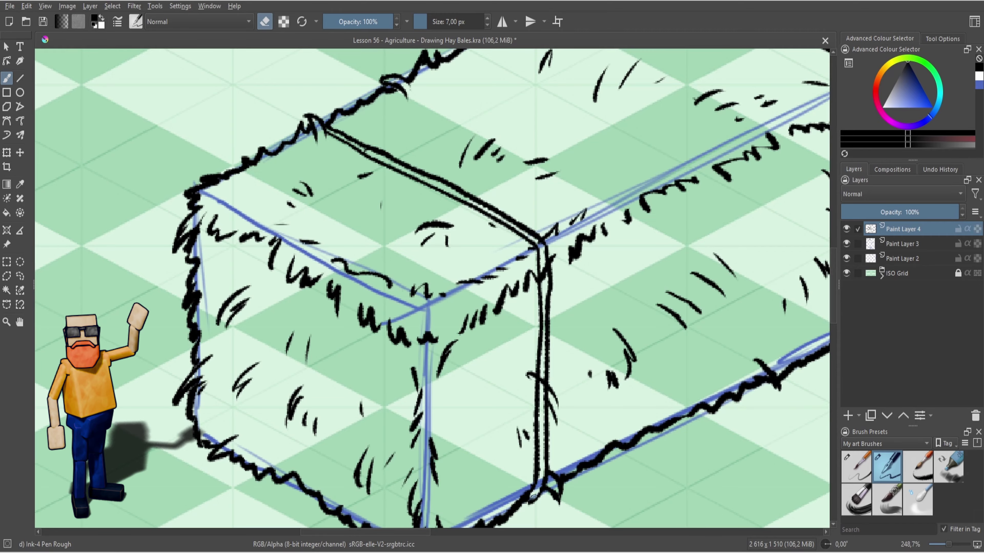
key("e")
key("e")
left_click_drag(538, 375, 547, 378)
mouse_move(542, 283)
left_mouse_down()
mouse_move(546, 261)
mouse_move(551, 293)
left_mouse_up()
key("e")
left_click_drag(546, 256, 547, 297)
key("e")
left_click_drag(542, 244, 529, 233)
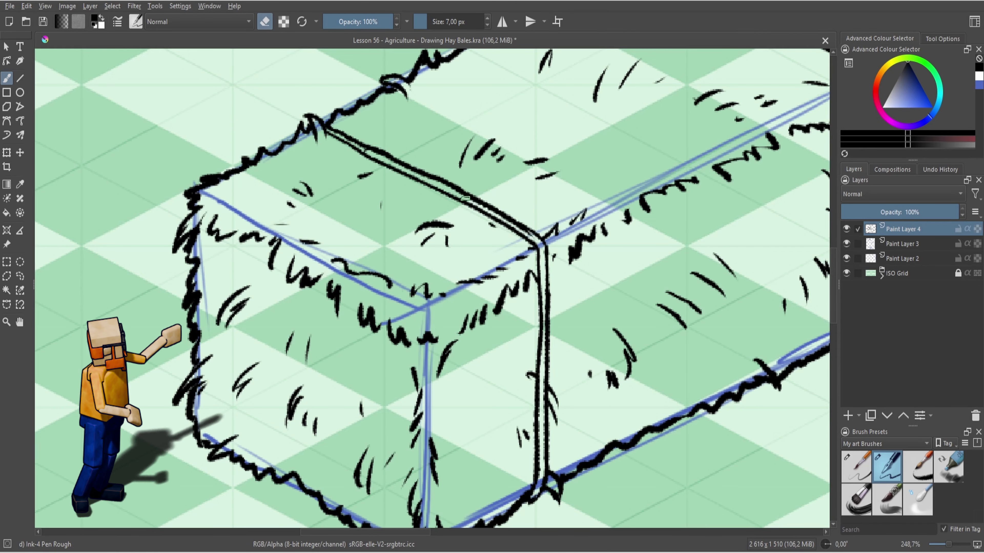
Clean up the twine band on the top face, its bend, and the outline running down the side
left_click_drag(464, 199, 546, 258)
mouse_move(408, 188)
left_mouse_down()
mouse_move(462, 212)
mouse_move(406, 185)
left_mouse_up()
key("e")
key("e")
key("e")
left_click_drag(407, 186, 432, 196)
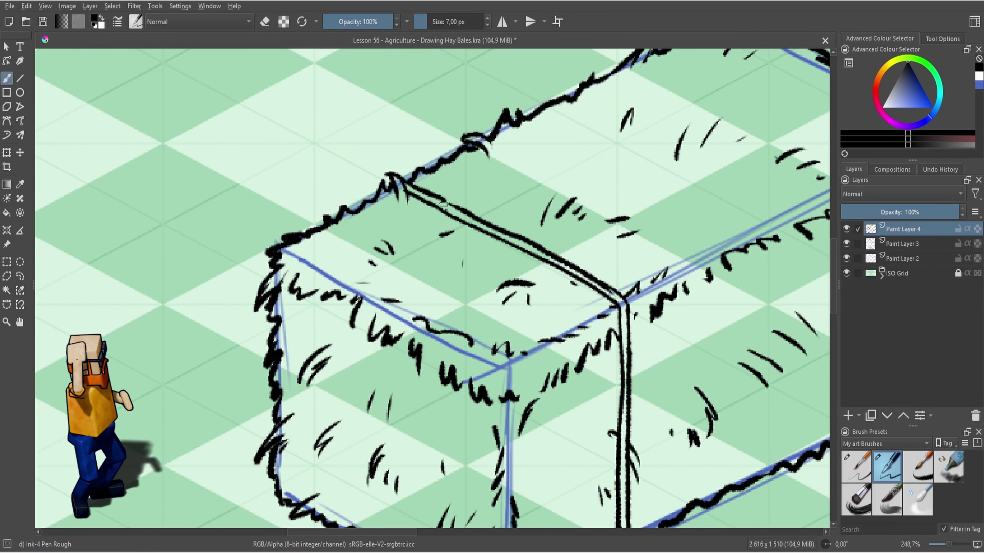
scroll(442, 206, "down", 2)
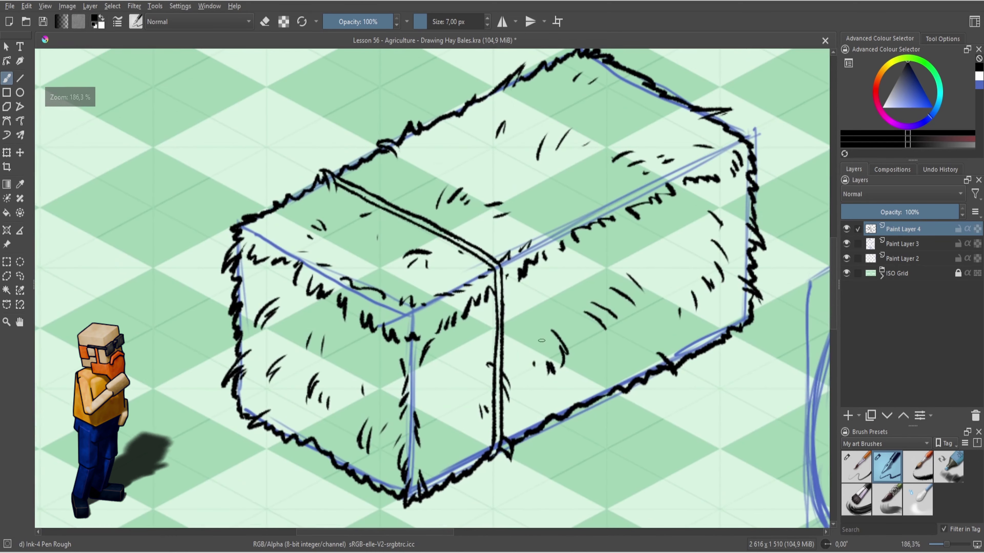
key("e")
left_click_drag(501, 291, 502, 355)
key("e")
Lasso the twine band onto its own layer, place a copy toward the bale's far end, and merge it down
key("l")
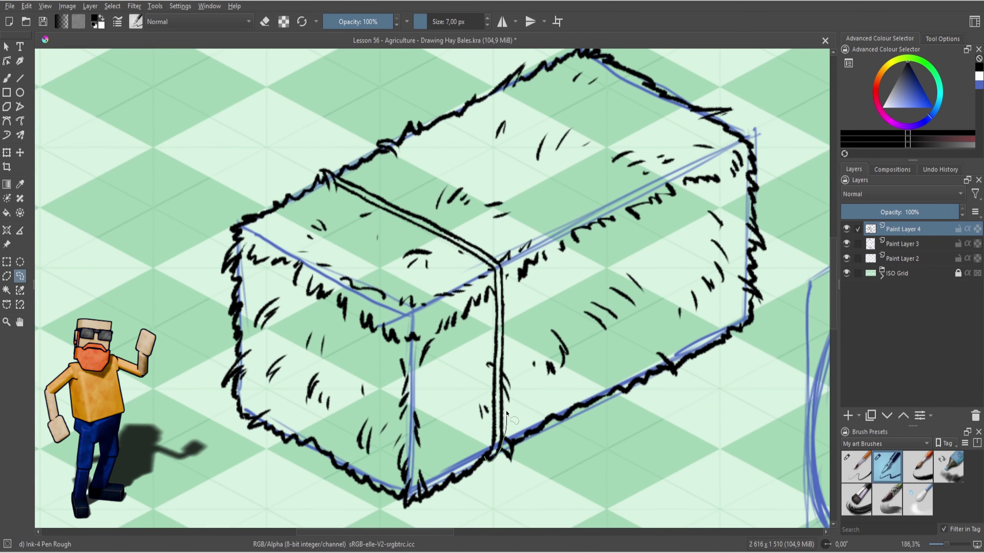
mouse_move(507, 413)
left_mouse_down()
mouse_move(407, 209)
mouse_move(470, 265)
mouse_move(486, 459)
left_mouse_up()
key("ctrl+shift+j")
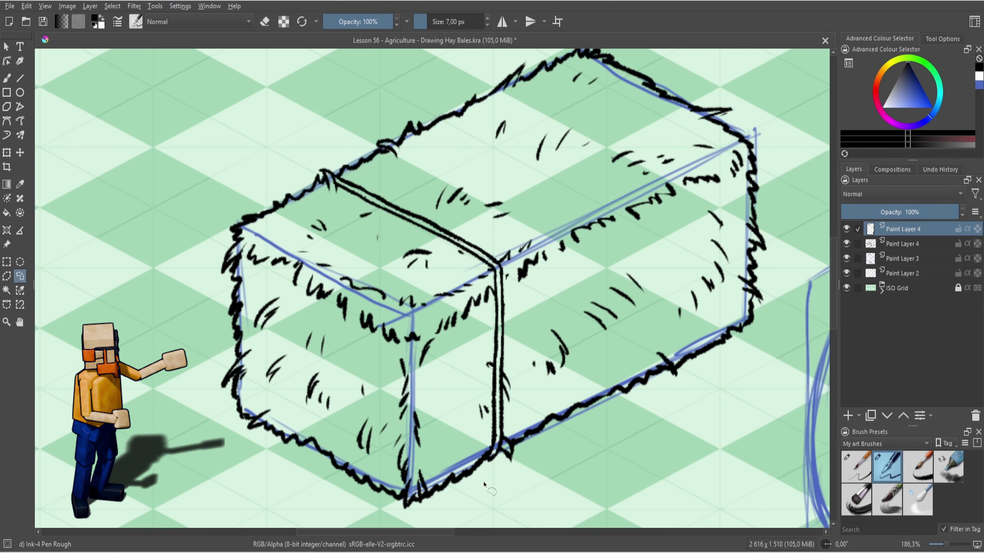
key("t")
left_click_drag(507, 414, 673, 327)
left_click_drag(675, 327, 589, 363)
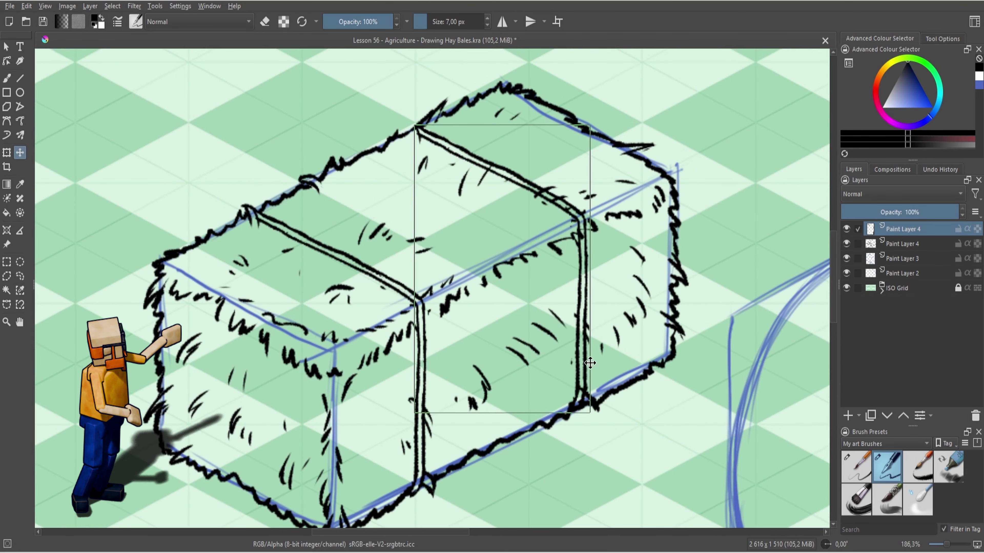
left_click_drag(586, 446, 581, 450)
key("ctrl+e")
Clear the straw marks out of the vertical part of the copied twine band and touch up its lower end
key("b")
key("e")
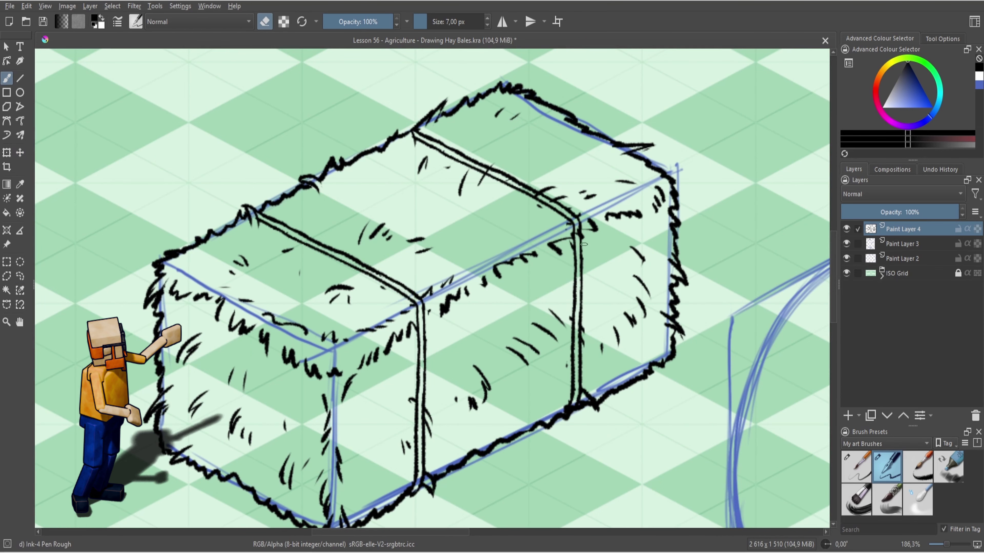
left_click_drag(577, 227, 573, 411)
key("e")
left_click_drag(573, 408, 574, 417)
mouse_move(592, 251)
left_mouse_down()
mouse_move(624, 338)
mouse_move(538, 430)
left_mouse_up()
left_click_drag(571, 349, 576, 193)
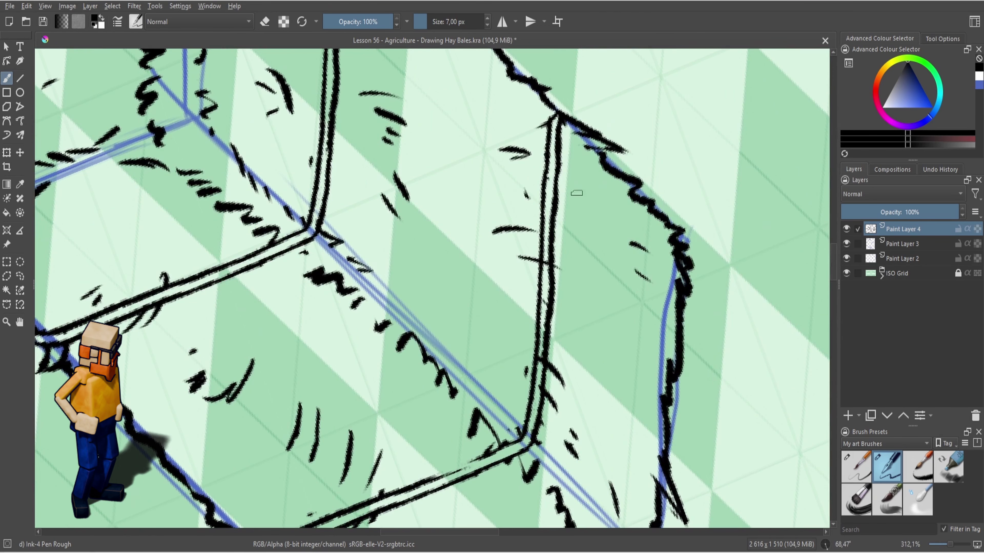
Join the copied twine band to the bale's back edge and erase the straw marks crossing it on the top face
key("e")
mouse_move(558, 119)
left_mouse_down()
mouse_move(555, 109)
mouse_move(560, 127)
left_mouse_up()
key("e")
left_click_drag(552, 108, 548, 140)
key("e")
left_click_drag(551, 196, 521, 455)
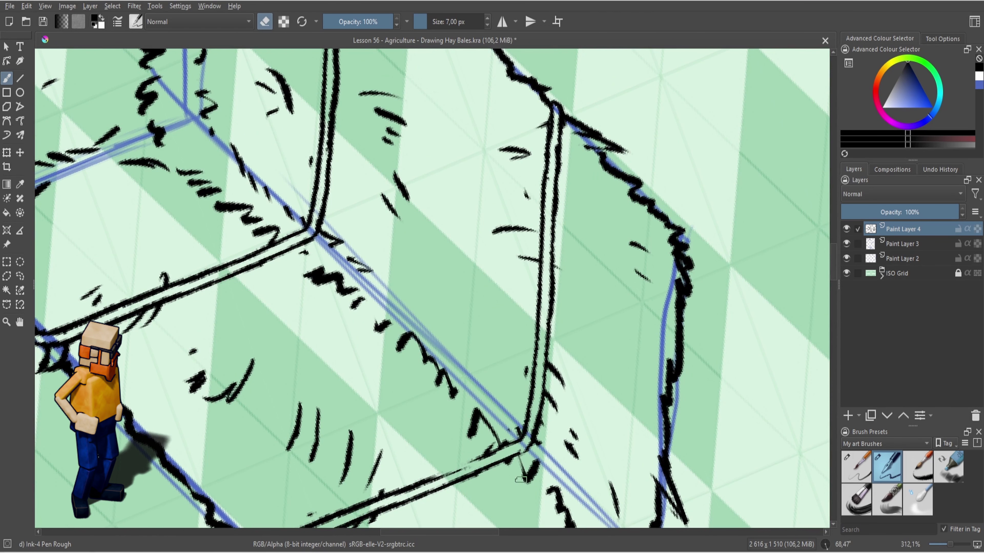
Clean up the copied twine band's bend at the top edge and retouch the lines just below it
key("5")
key("e")
key("x")
key("x")
key("e")
key("e")
left_click_drag(595, 254, 601, 355)
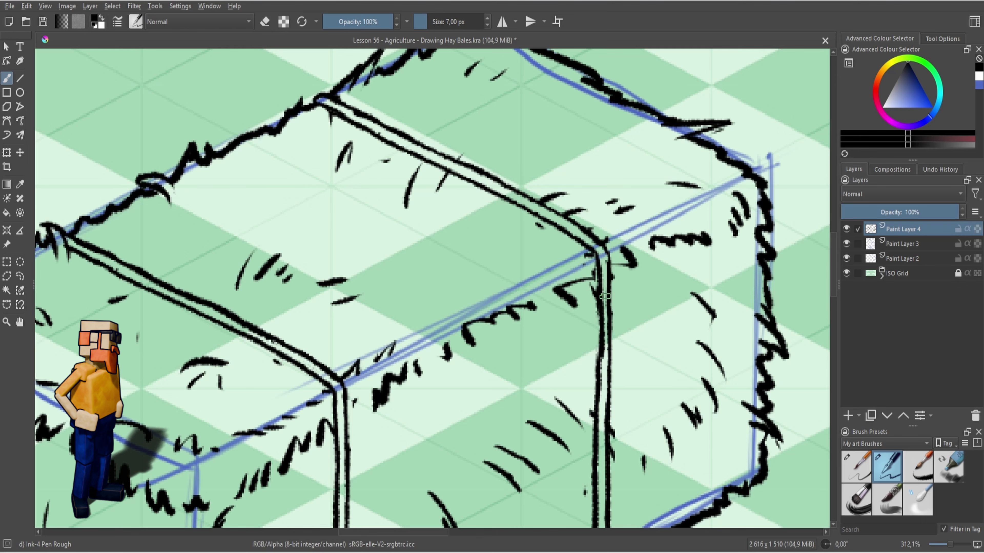
key("e")
left_click_drag(605, 286, 605, 374)
key("e")
left_click_drag(600, 310, 599, 378)
mouse_move(517, 283)
left_mouse_down()
mouse_move(593, 410)
mouse_move(474, 411)
left_mouse_up()
Rename the rectangular bale's layer "Bale 01" and add a new paint layer above it
double_click(901, 230)
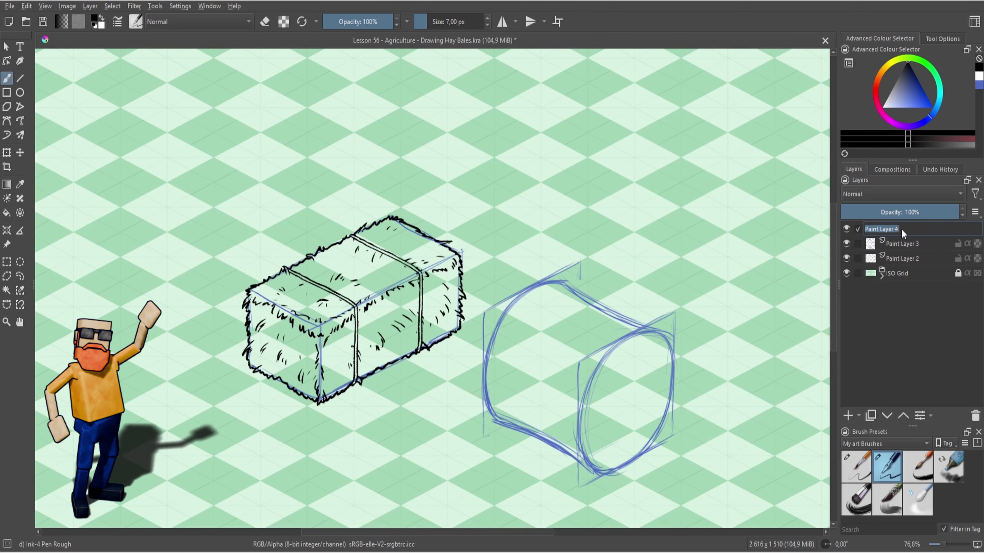
type("Bale 01")
key("Return")
key("Insert")
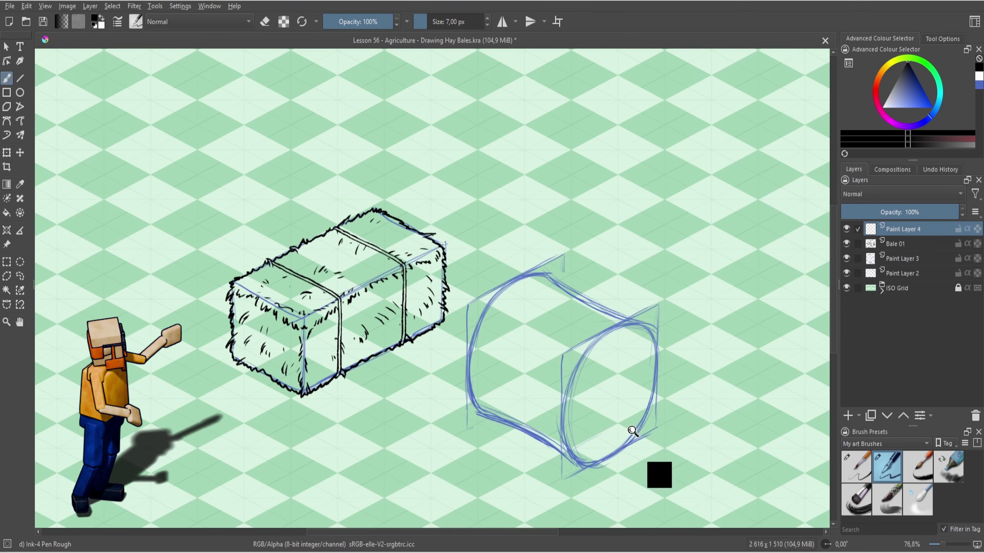
Ink the cylinder's upper edge and the spiky straw outline around its round front face
left_click_drag(632, 431, 589, 291)
mouse_move(550, 229)
left_mouse_down()
mouse_move(655, 269)
mouse_move(663, 354)
left_mouse_up()
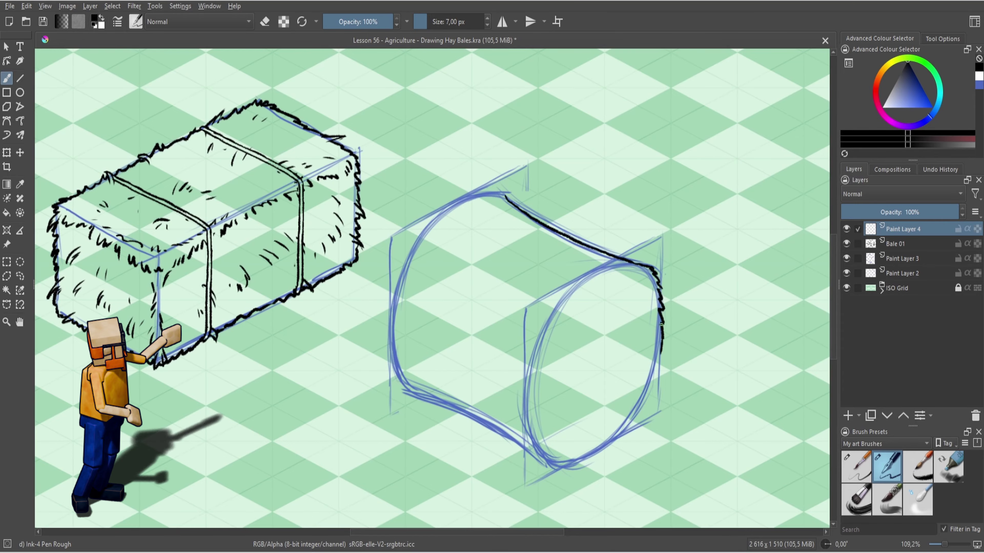
left_click_drag(595, 276, 617, 267)
mouse_move(546, 343)
left_mouse_down()
mouse_move(536, 406)
mouse_move(565, 472)
mouse_move(577, 465)
left_mouse_up()
mouse_move(661, 350)
left_mouse_down()
mouse_move(645, 403)
mouse_move(583, 464)
left_mouse_up()
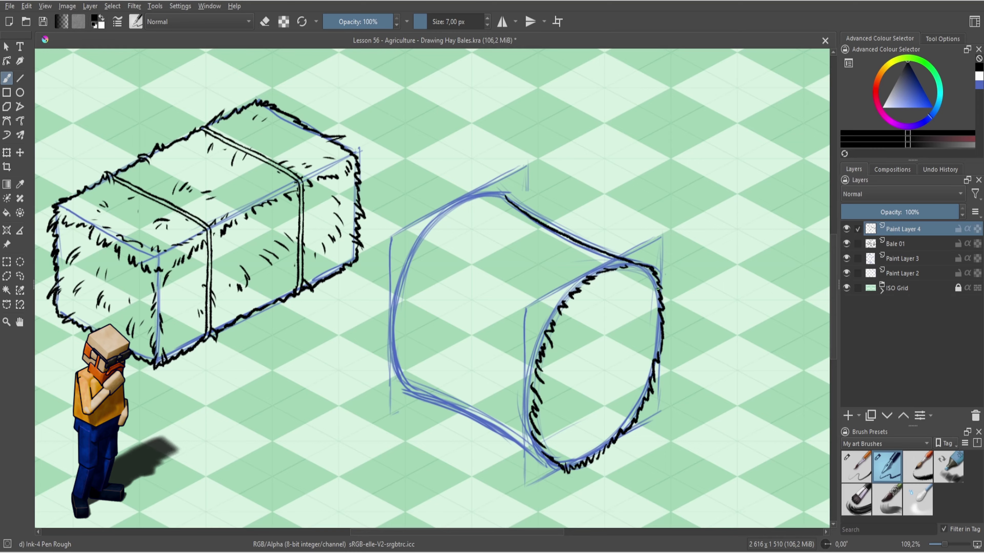
Ink the cylinder's jagged rear rim and lower edge, and refine the straw strokes along the front face's inner rim
left_click_drag(481, 192, 503, 195)
mouse_move(439, 211)
left_mouse_down()
mouse_move(396, 282)
mouse_move(390, 373)
mouse_move(535, 456)
left_mouse_up()
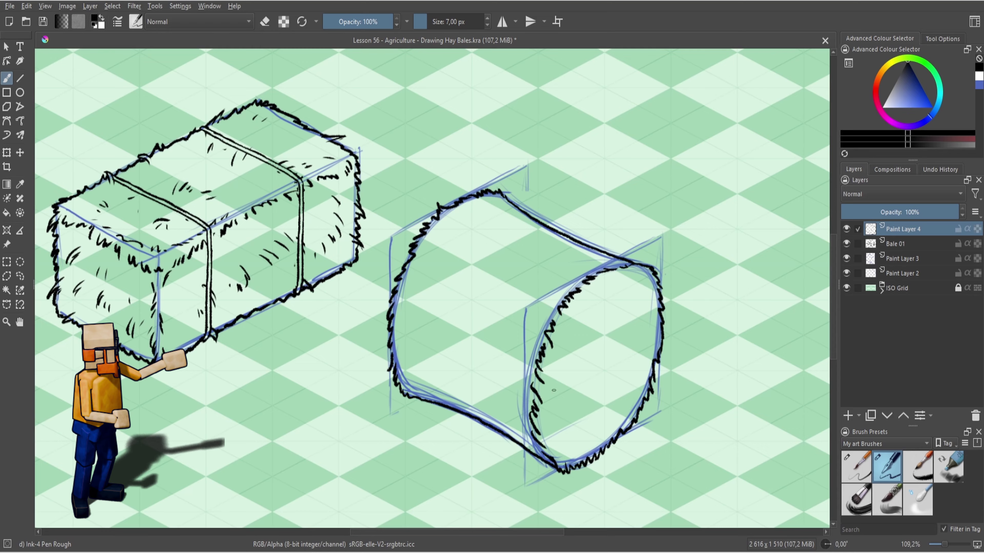
key("ctrl+z")
left_click_drag(544, 385, 542, 403)
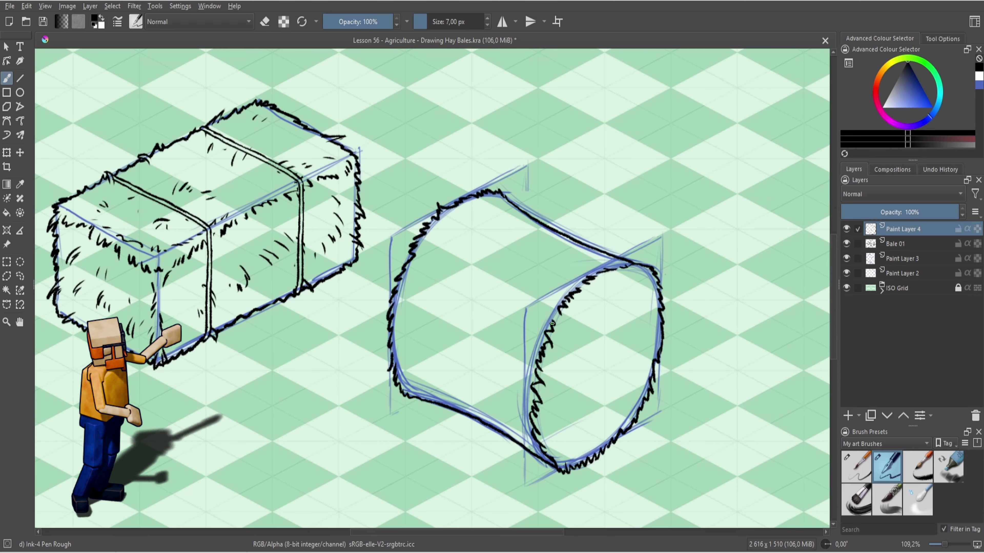
Draw a smooth curved line beside each rim of the round bale and fine curved strands around its side between them
mouse_move(629, 263)
left_mouse_down()
mouse_move(563, 291)
mouse_move(526, 436)
left_mouse_up()
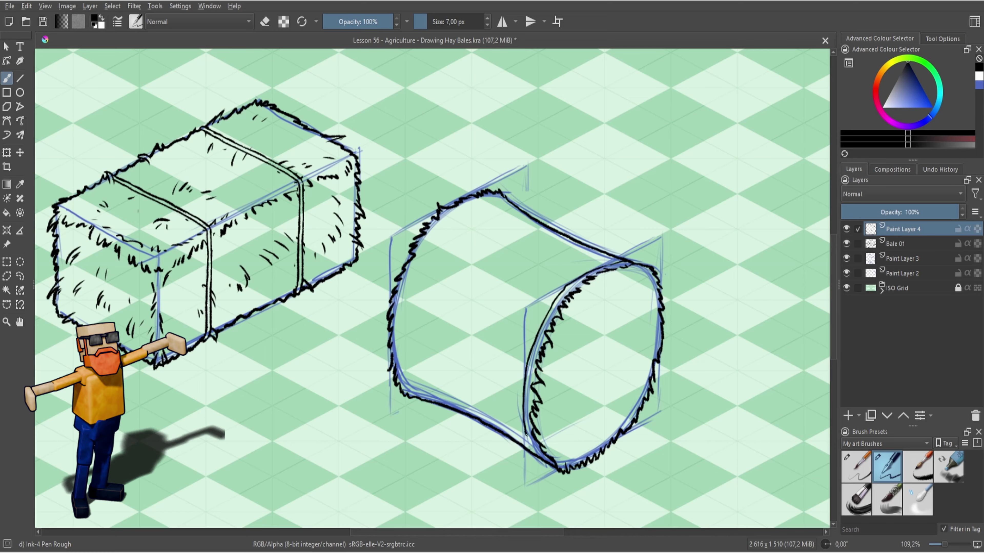
mouse_move(500, 199)
left_mouse_down()
mouse_move(446, 223)
mouse_move(401, 368)
left_mouse_up()
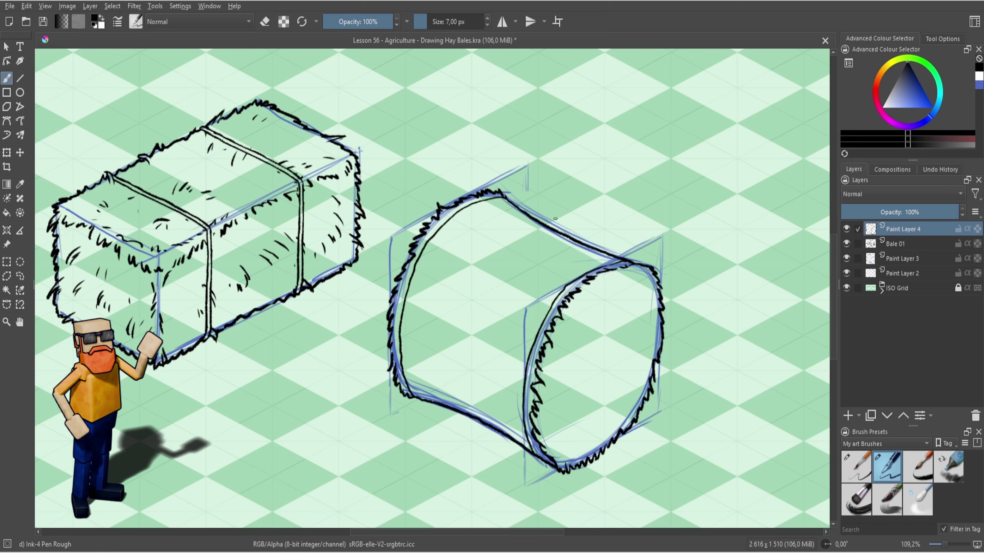
left_click_drag(412, 325, 430, 403)
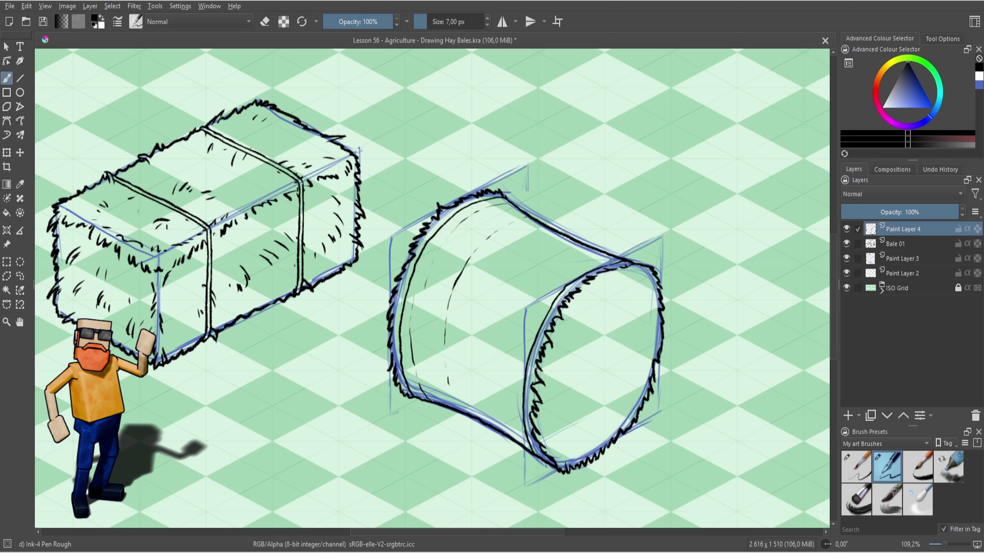
left_click_drag(541, 290, 509, 350)
left_click_drag(475, 388, 490, 423)
key("ctrl+z")
left_click_drag(471, 359, 474, 399)
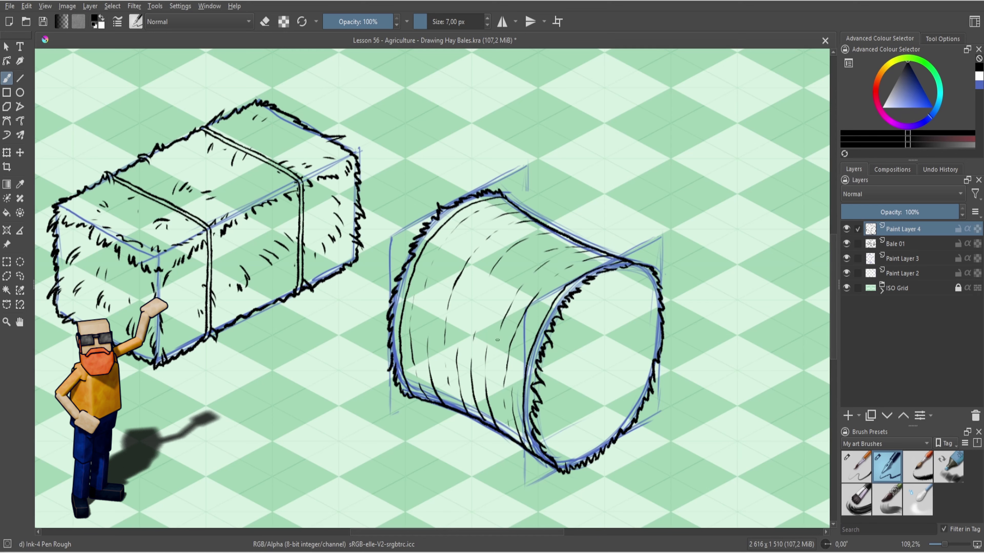
Scatter short straw marks over the round bale's front face and hide both blue sketch layers
left_click_drag(621, 292, 628, 287)
left_click_drag(596, 304, 614, 293)
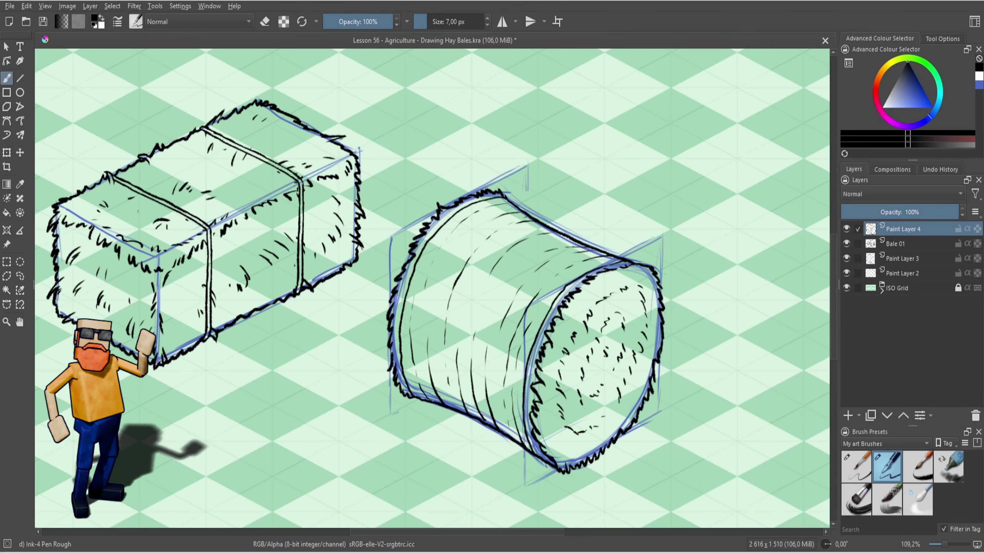
left_click(846, 258)
left_click(846, 273)
Thicken the round bale's rear rim with extra spiky straw strokes from its upper end down to the lower corner
scroll(596, 251, "up", 5)
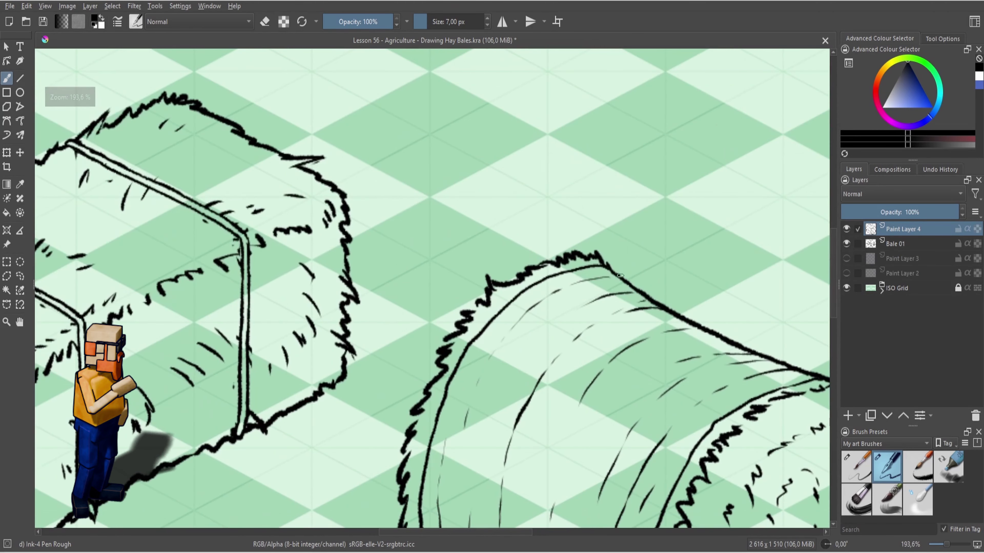
left_click_drag(596, 251, 565, 258)
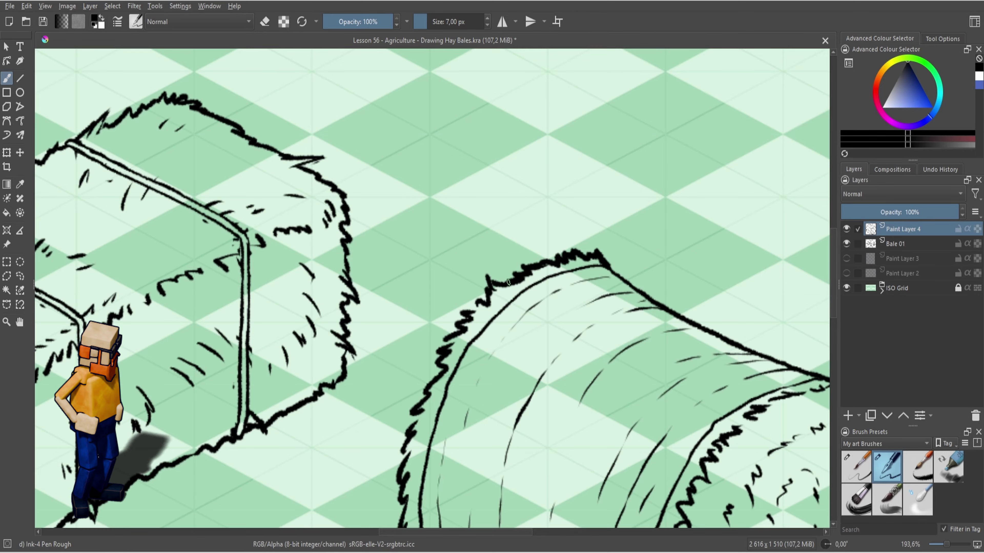
left_click_drag(488, 297, 470, 314)
mouse_move(468, 318)
left_mouse_down()
mouse_move(478, 290)
mouse_move(535, 229)
left_mouse_up()
mouse_move(529, 234)
left_mouse_down()
mouse_move(508, 256)
mouse_move(503, 282)
left_mouse_up()
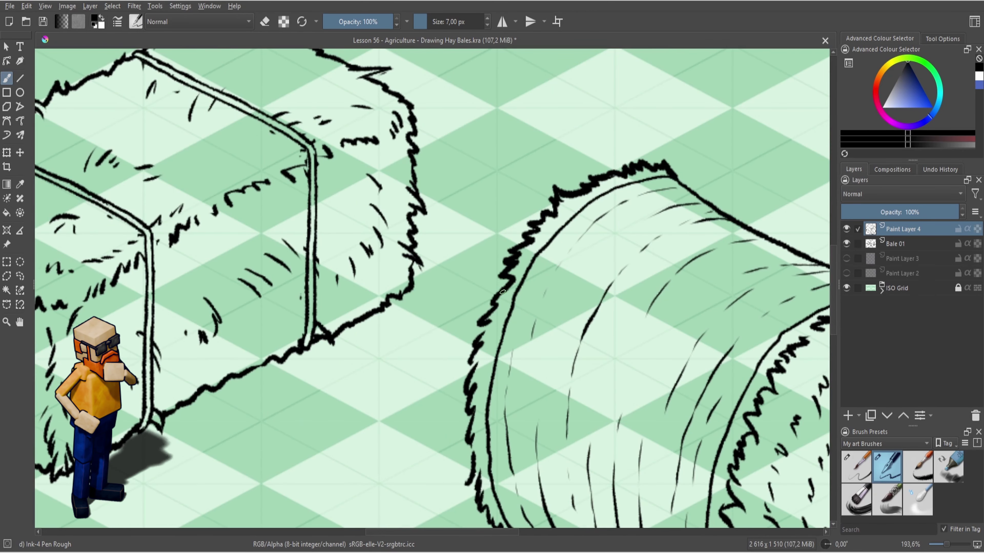
left_click_drag(472, 366, 466, 394)
mouse_move(467, 392)
left_mouse_down()
mouse_move(462, 271)
mouse_move(463, 322)
left_mouse_up()
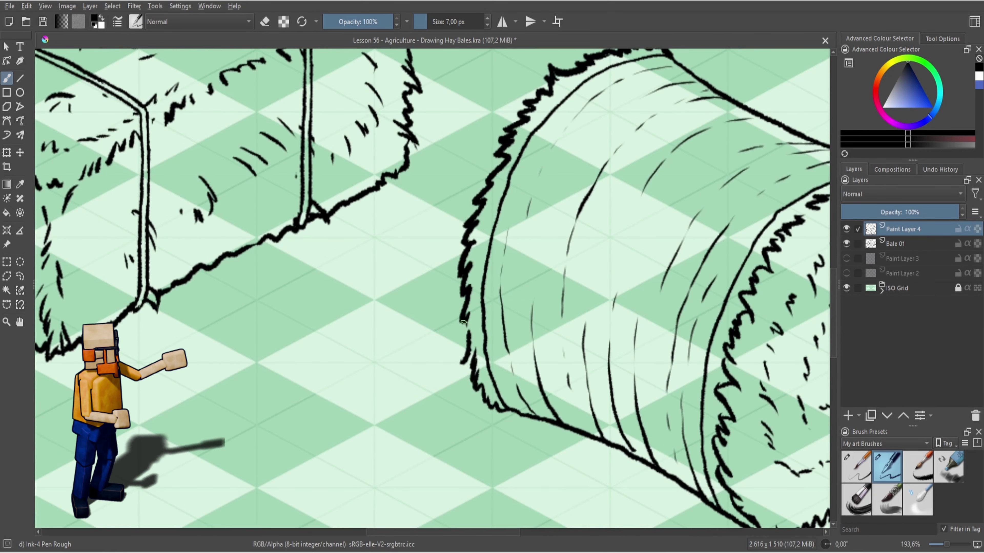
left_click_drag(474, 368, 496, 409)
left_click_drag(555, 438, 482, 381)
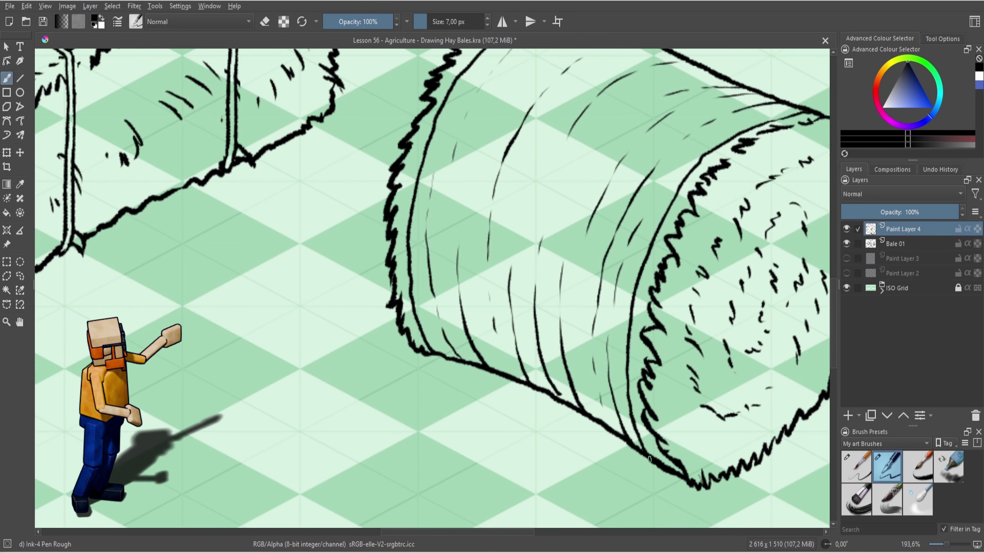
Undo the last stroke and retrace the round bale's lower edge with a heavier line
key("ctrl+z")
mouse_move(661, 465)
left_mouse_down()
mouse_move(592, 419)
mouse_move(426, 352)
left_mouse_up()
mouse_move(690, 485)
left_mouse_down()
mouse_move(496, 382)
mouse_move(536, 371)
left_mouse_up()
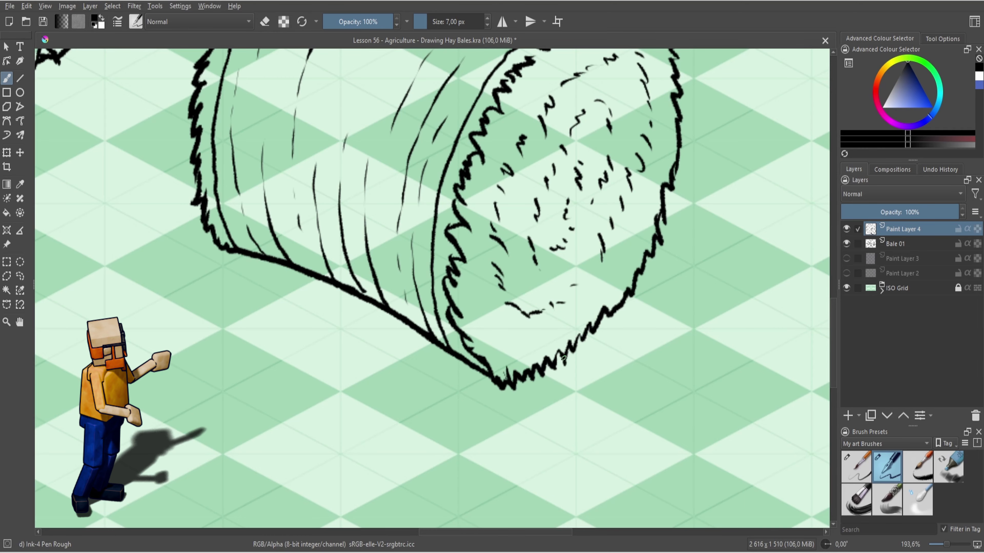
Rework the outer side of the round bale's front face outline with bolder straw spikes and erased touch-ups
left_click_drag(598, 325, 569, 540)
mouse_move(373, 111)
left_mouse_down()
mouse_move(549, 213)
mouse_move(639, 242)
mouse_move(643, 267)
mouse_move(666, 198)
left_mouse_up()
key("e")
mouse_move(671, 271)
left_mouse_down()
mouse_move(676, 297)
mouse_move(655, 337)
mouse_move(653, 371)
left_mouse_up()
key("e")
key("e")
key("e")
key("e")
mouse_move(651, 370)
left_mouse_down()
mouse_move(663, 317)
mouse_move(647, 340)
left_mouse_up()
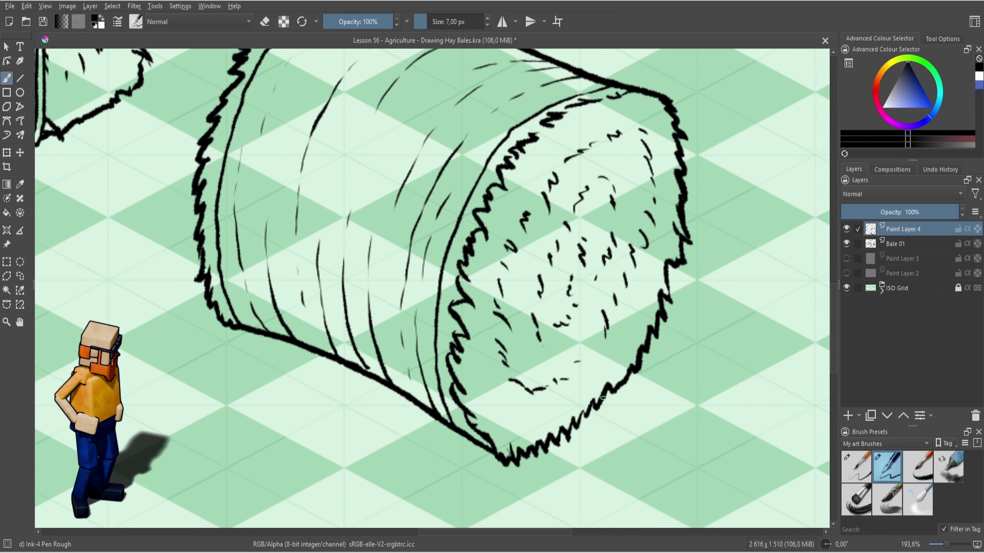
Reshape the straw spikes along the lower outline of the round bale's front face by erasing and redrawing them
key("e")
mouse_move(575, 428)
left_mouse_down()
mouse_move(569, 441)
mouse_move(527, 460)
left_mouse_up()
key("e")
left_click_drag(517, 440, 532, 465)
left_click_drag(562, 418, 570, 442)
key("e")
key("e")
key("e")
left_click_drag(641, 363, 634, 356)
key("e")
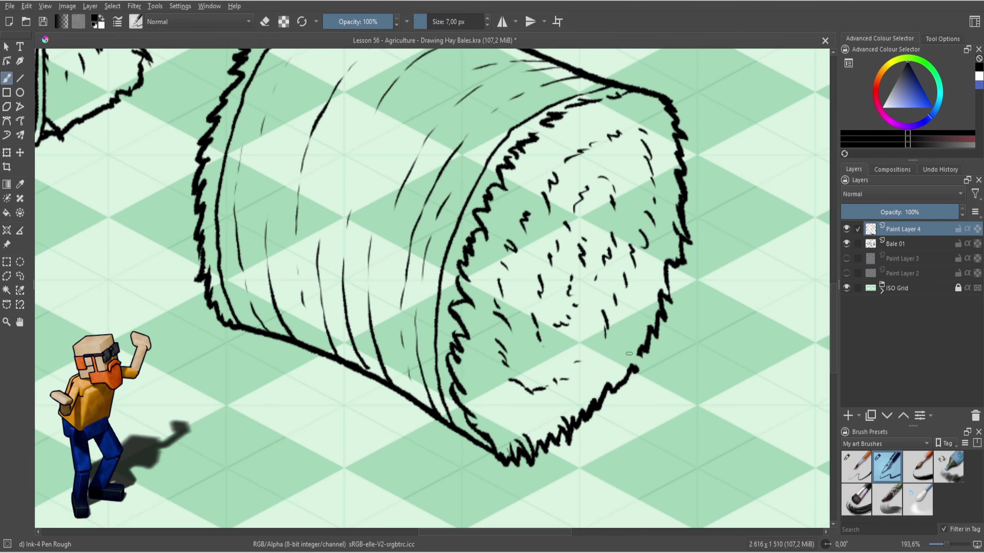
Add protruding straw tufts to the round bale's rear rim and erase the line pieces around them
left_click_drag(462, 342, 634, 435)
key("e")
left_click_drag(370, 278, 363, 287)
key("e")
mouse_move(354, 288)
left_mouse_down()
mouse_move(384, 273)
mouse_move(396, 367)
left_mouse_up()
key("e")
mouse_move(445, 227)
left_mouse_down()
mouse_move(427, 219)
mouse_move(445, 222)
left_mouse_up()
key("e")
left_click_drag(422, 220, 440, 236)
key("e")
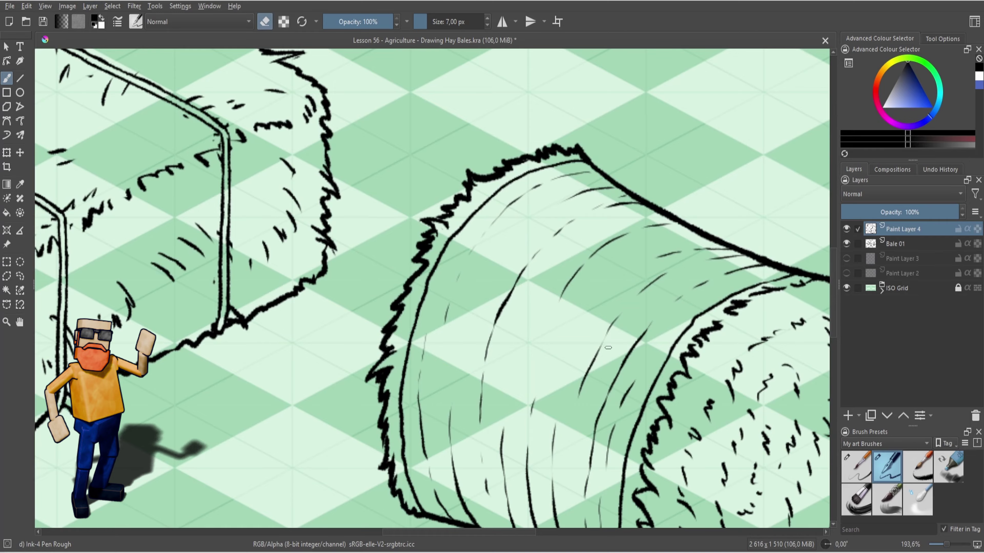
Undo the last stroke and touch up both ends of the curved line beside the round bale's front rim
key("e")
left_click_drag(788, 327, 704, 228)
key("ctrl+z")
left_click_drag(704, 179, 665, 188)
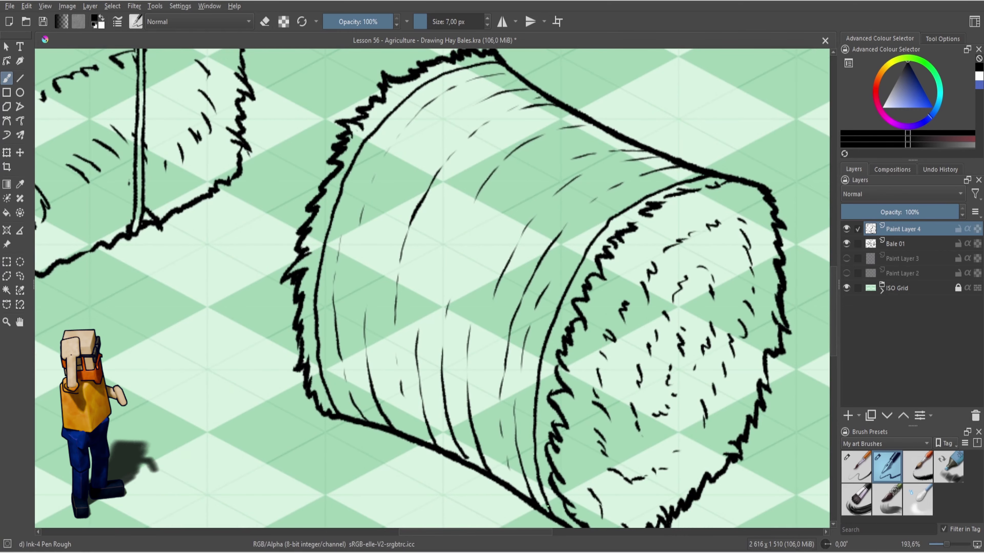
left_click_drag(546, 506, 555, 517)
Rename the round bale's layer "Bale 02" and make the "Bale 01" layer active
left_click_drag(294, 260, 601, 351)
left_click(903, 241)
double_click(902, 229)
type("Bale 02")
key("Return")
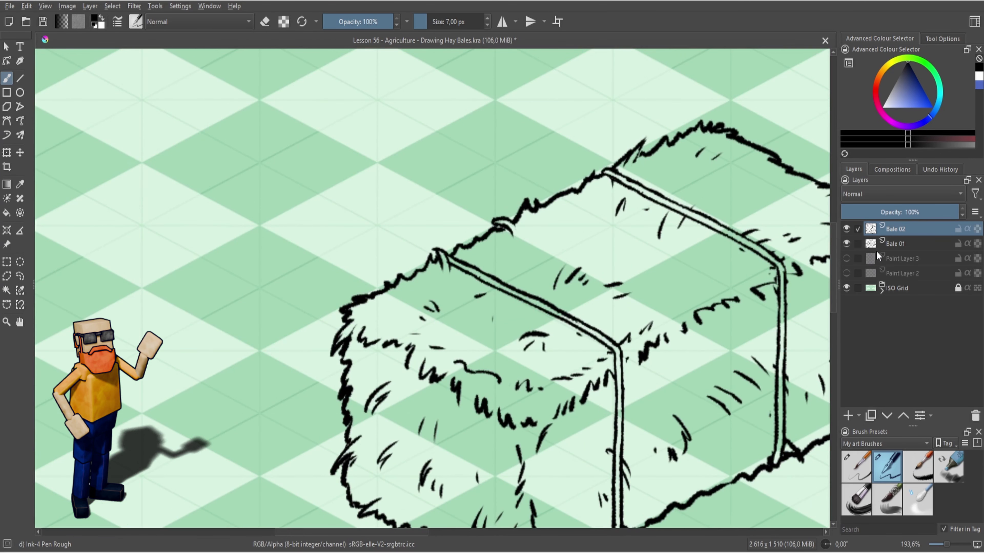
left_click(889, 244)
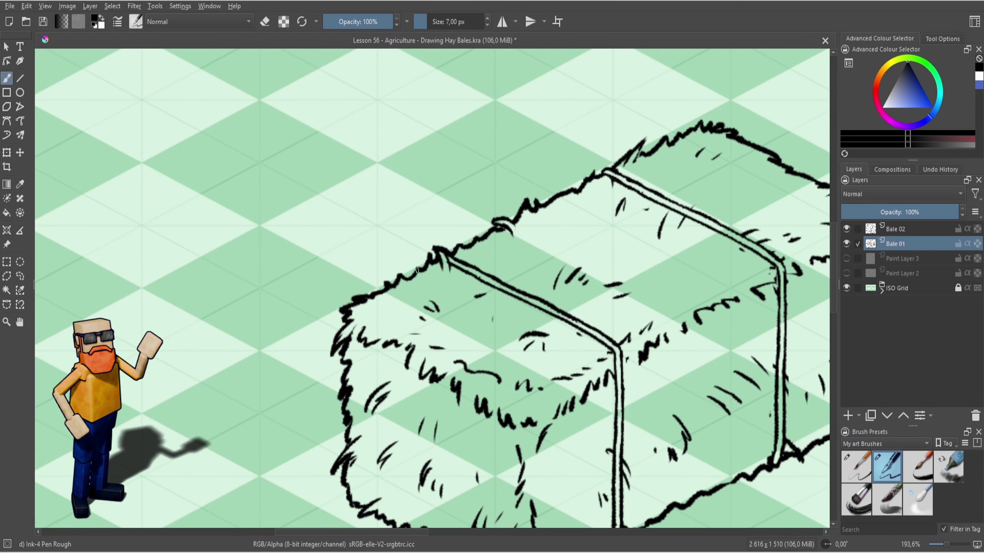
Add spiky straw strokes to the rectangular bale's outline at the upper corner of its small end
left_click_drag(402, 259, 401, 286)
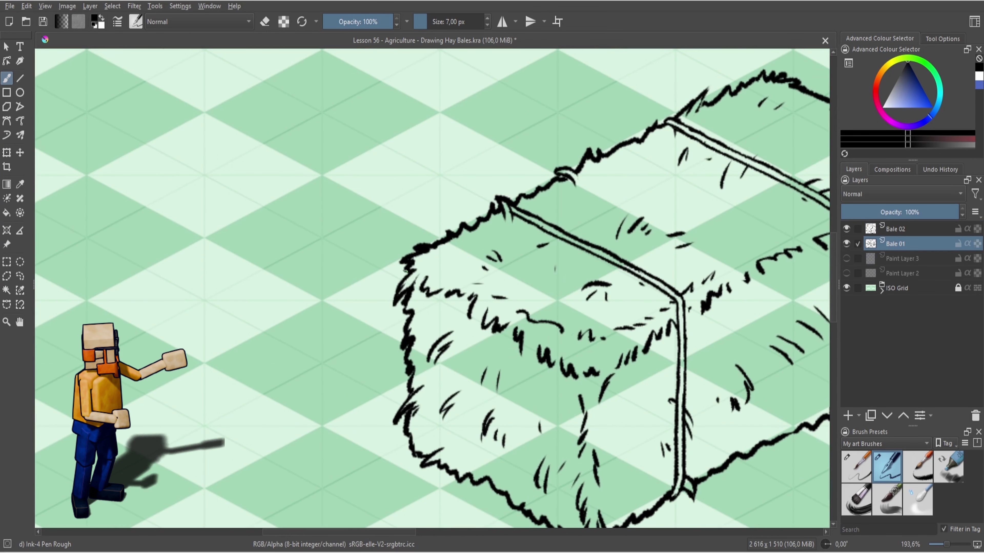
left_click_drag(401, 286, 391, 311)
left_click_drag(406, 293, 393, 311)
left_click_drag(416, 259, 405, 283)
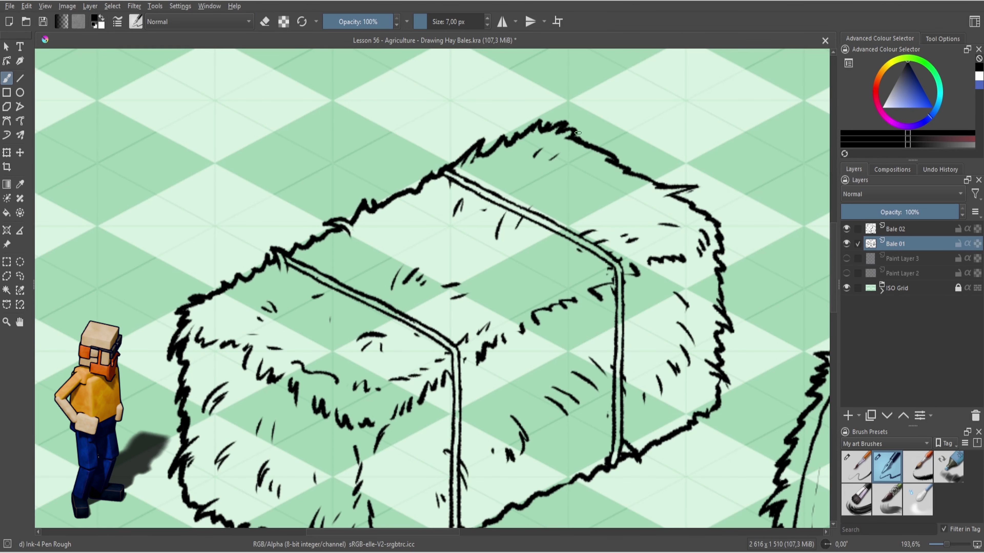
Redraw the rectangular bale's far top edge and far side outline with more jagged straw spikes
key("e")
left_click_drag(609, 154, 592, 148)
key("e")
left_click_drag(579, 142, 621, 169)
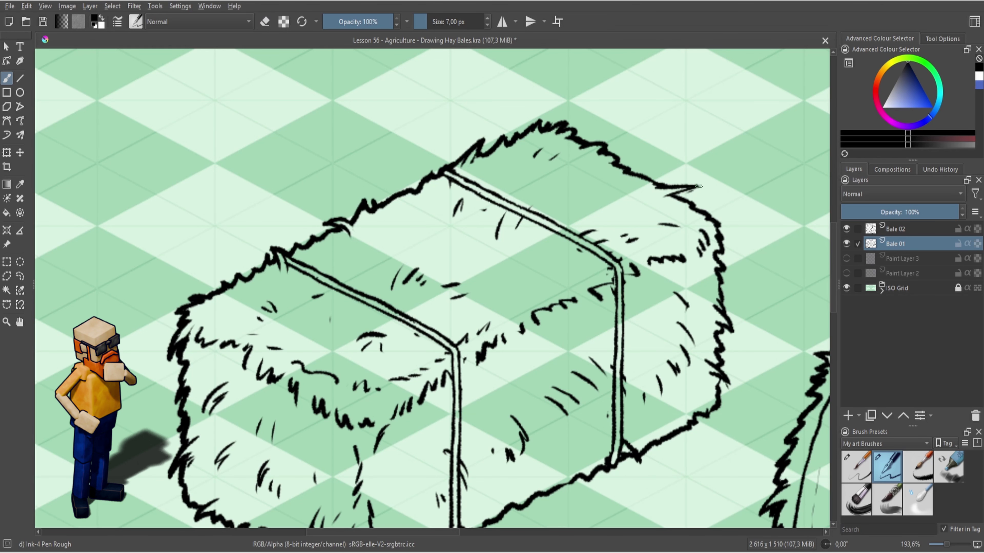
left_click_drag(712, 212, 684, 191)
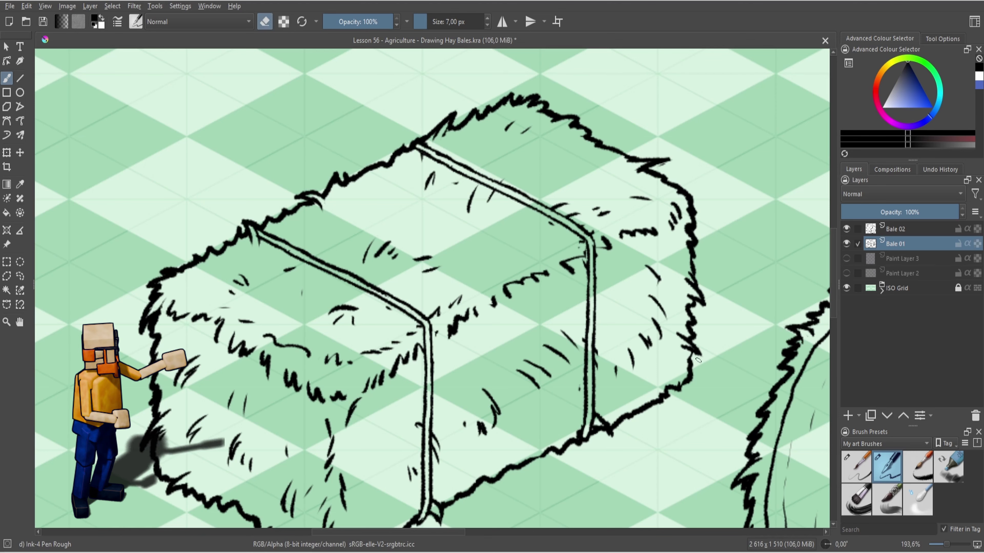
left_click_drag(695, 352, 709, 301)
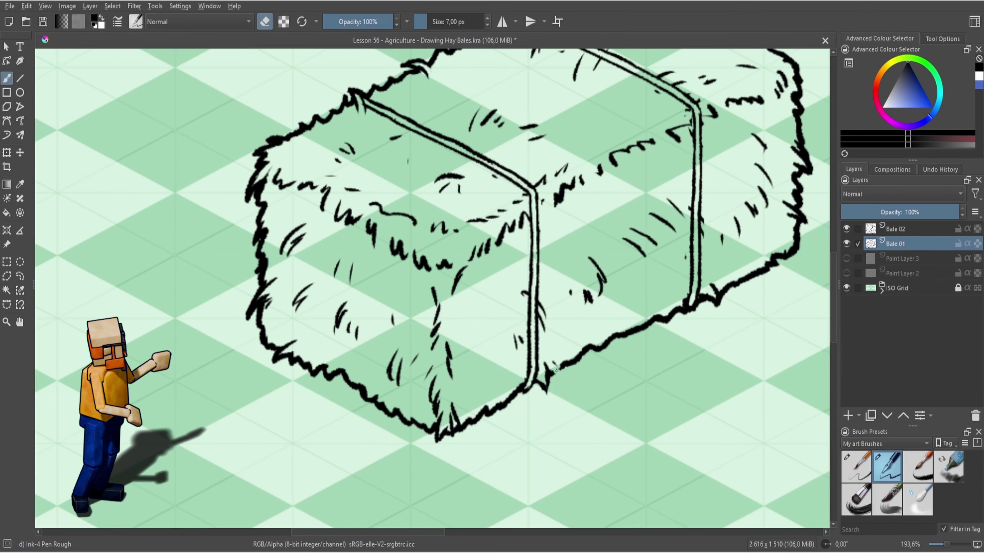
Touch up the rectangular bale's lower outline near the bottom of the first twine band
key("e")
left_click_drag(511, 383, 513, 410)
key("e")
key("e")
key("e")
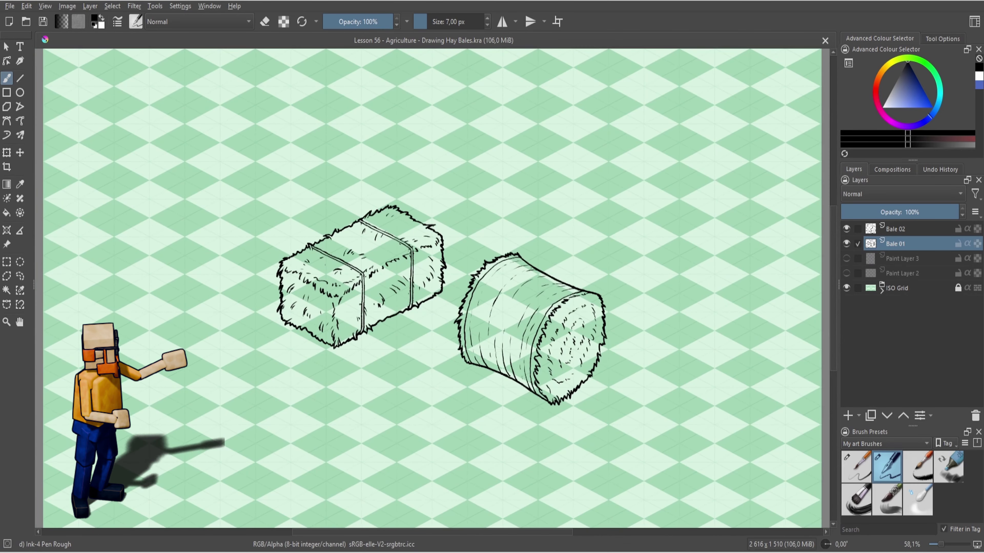
Select the area outside the rectangular bale, invert the selection, and add a fill layer beneath its line art
left_click(7, 290)
left_click(252, 233)
key("ctrl+shift+i")
left_click(902, 258)
left_click(859, 416)
left_click(877, 326)
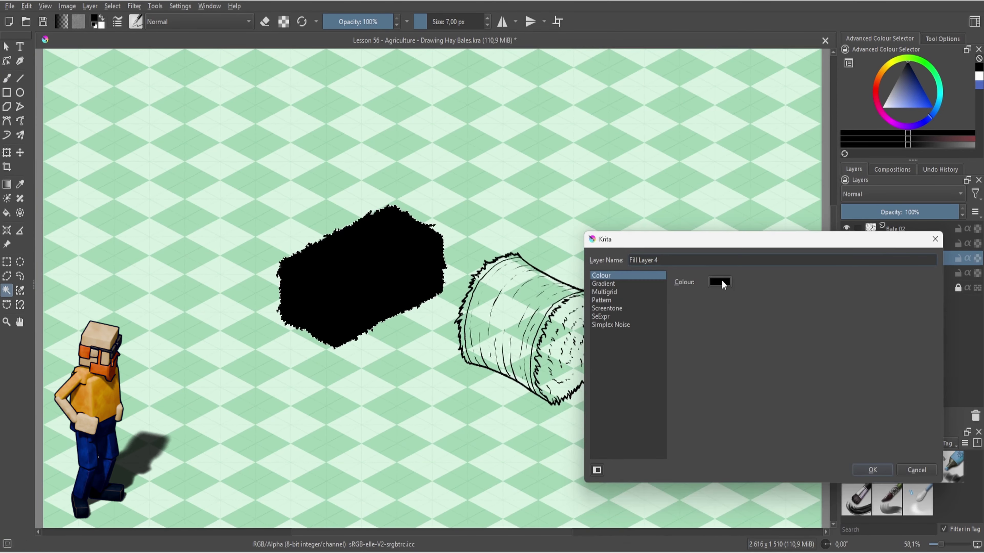
Set the fill layer's colour to a straw tan and create the layer
left_click(720, 282)
left_click(693, 304)
left_click_drag(650, 293, 660, 262)
left_click_drag(692, 305, 690, 304)
left_click(822, 486)
left_click(874, 471)
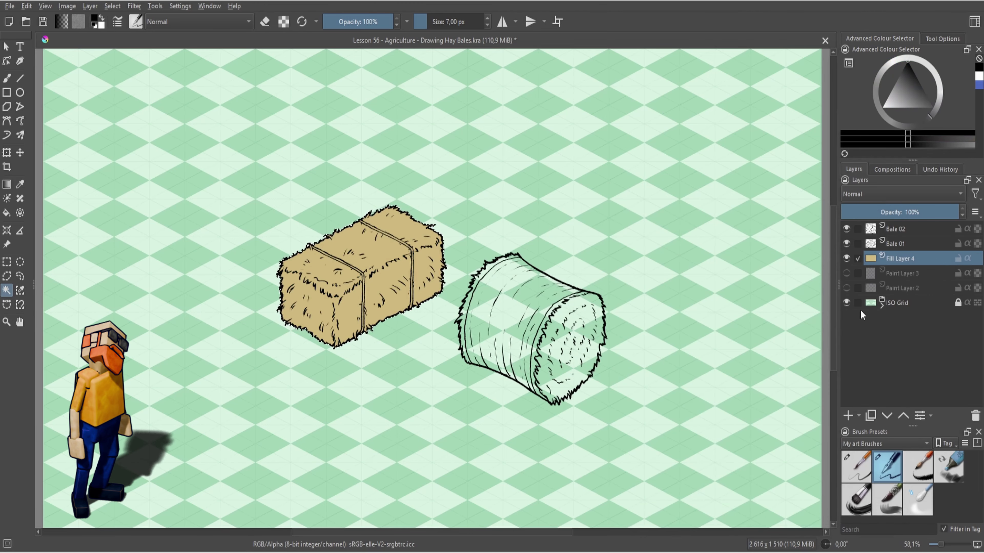
Duplicate the tan fill layer, place the copy directly beneath the Bale 02 line art, and clear its filled area
key("ctrl+j")
left_click_drag(915, 260, 872, 242)
key("ctrl+a")
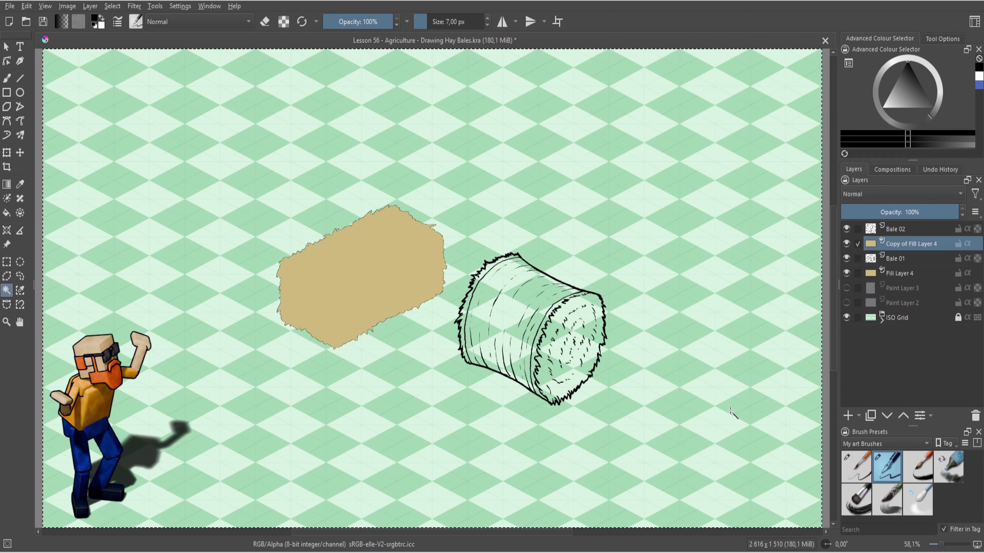
key("Delete")
Select the round bale's silhouette by inverting the outside selection, and fill it with straw tan on the copied fill layer
left_click(889, 232)
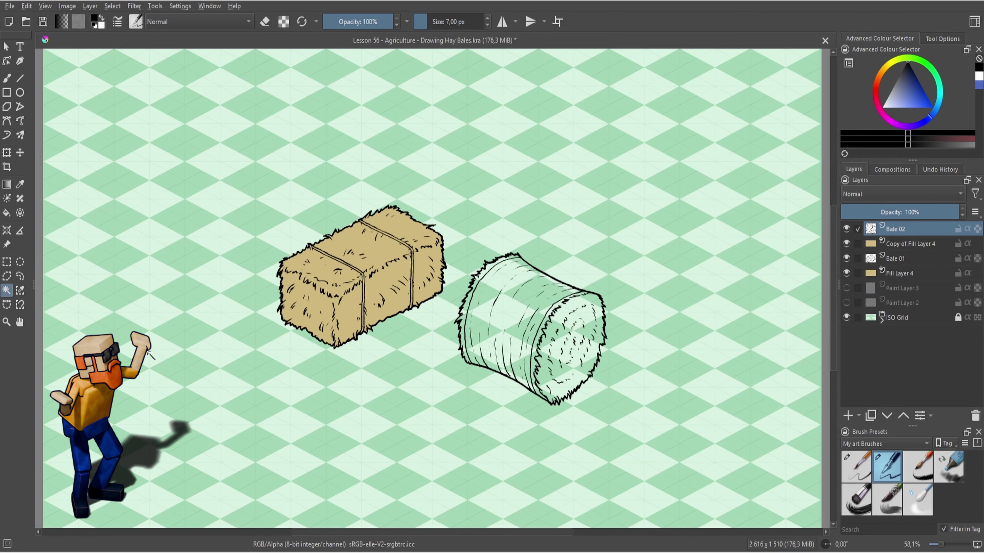
left_click(112, 6)
left_click(141, 224)
left_click(904, 244)
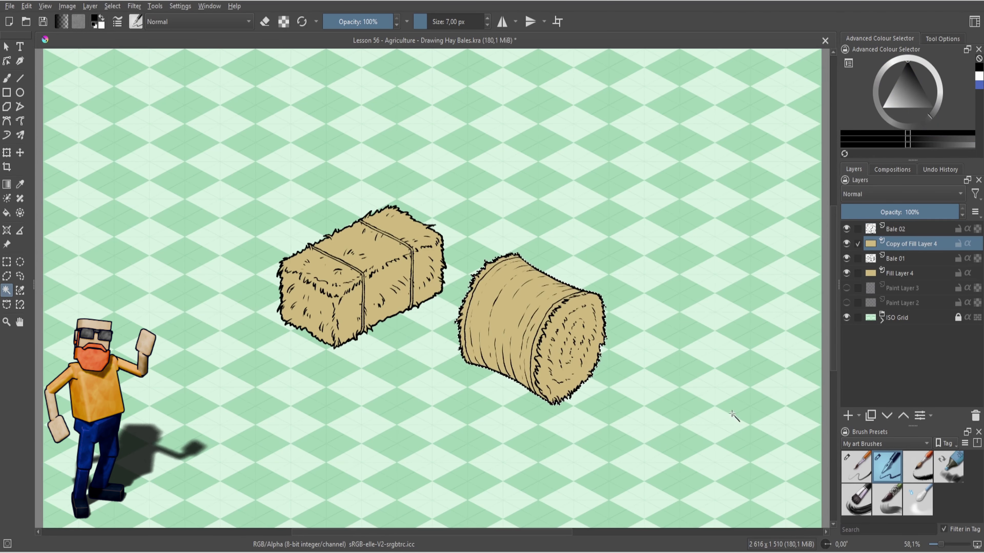
Add a blue-grey fill layer above the round bale's tan fill, set its opacity to 50%, and clear its filled area
scroll(558, 441, "up", 3)
left_click_drag(557, 441, 654, 497)
left_click(859, 416)
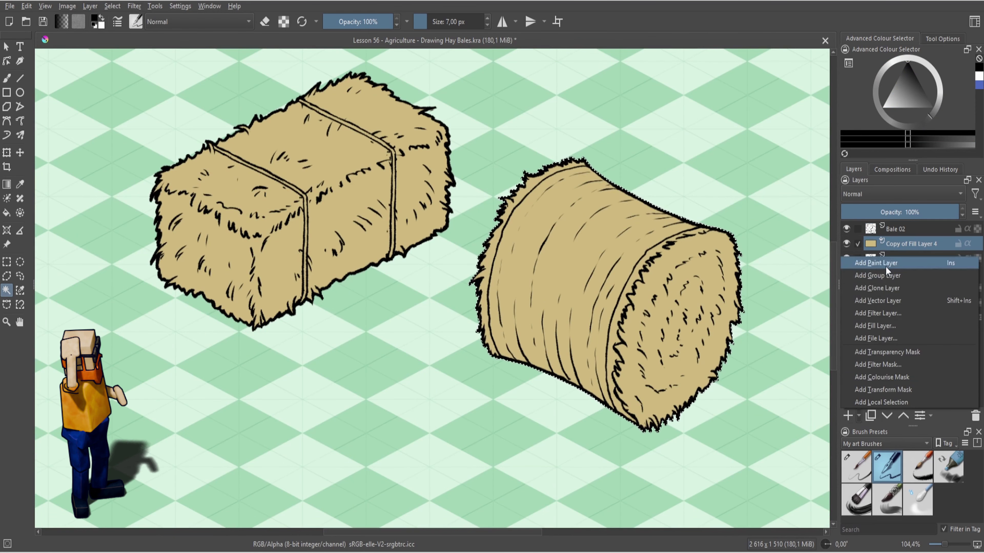
left_click(885, 327)
left_click(719, 281)
left_click(684, 288)
left_click_drag(747, 299, 743, 319)
left_click(823, 487)
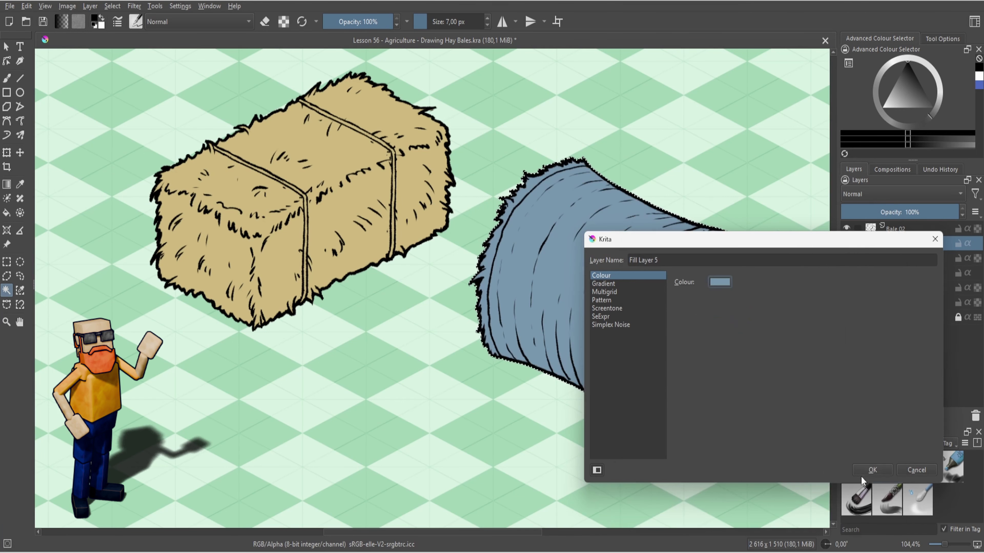
left_click(879, 470)
left_click_drag(867, 212, 892, 212)
key("Delete")
Trim the selection to the round bale's wrapped side, excluding the near end face and the far straw fringe
scroll(633, 344, "up", 3)
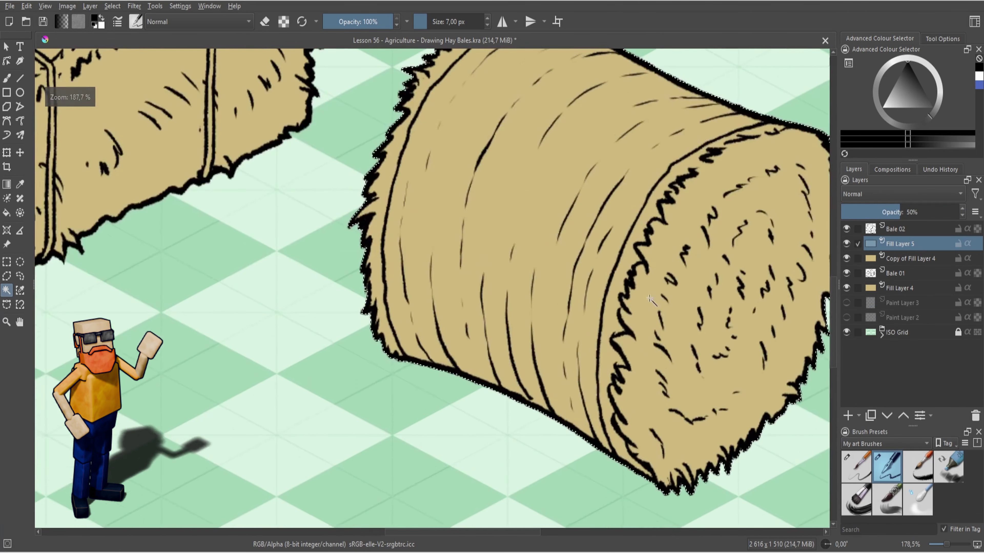
scroll(633, 344, "down", 2)
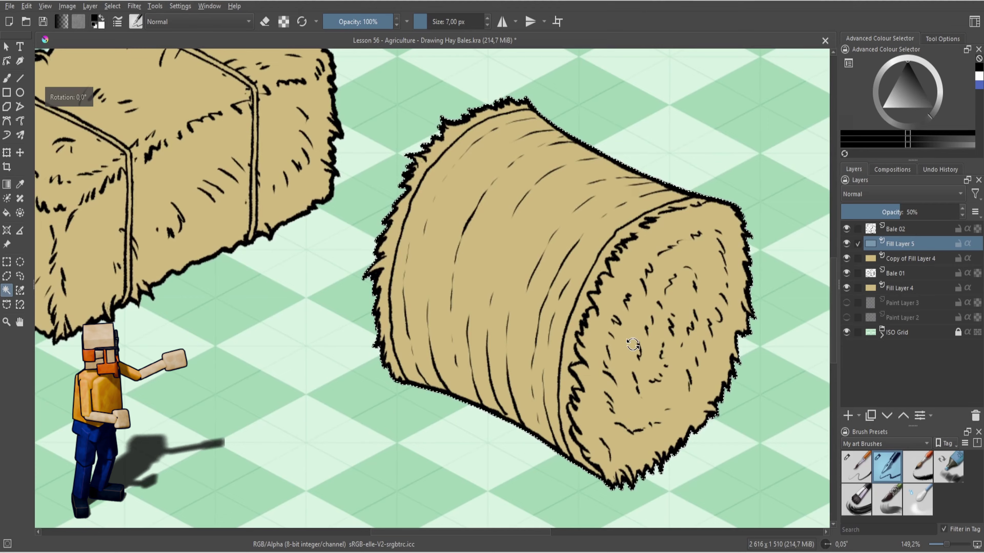
mouse_move(633, 345)
left_mouse_down()
mouse_move(640, 280)
mouse_move(601, 246)
left_mouse_up()
key("5")
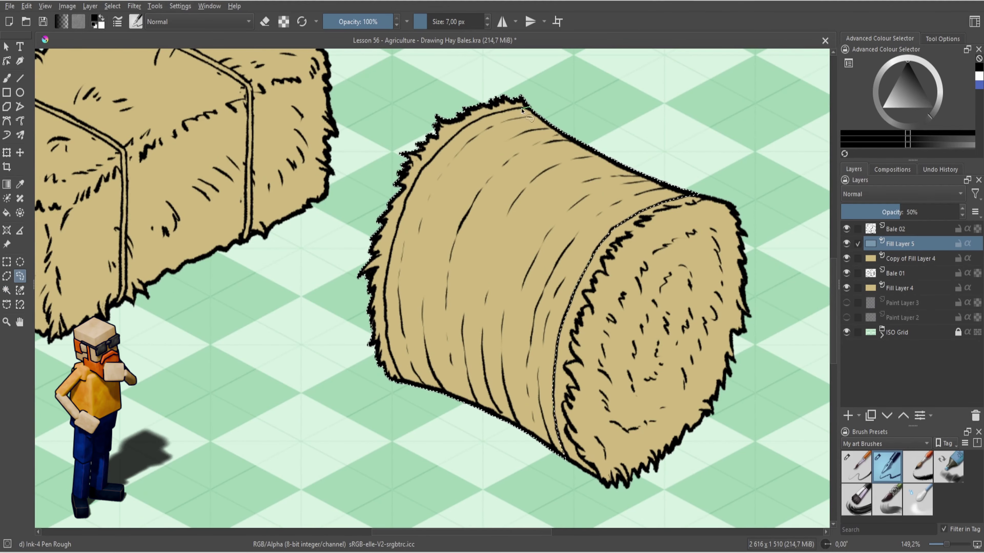
mouse_move(453, 168)
left_mouse_down()
mouse_move(424, 167)
mouse_move(397, 229)
mouse_move(387, 228)
left_mouse_up()
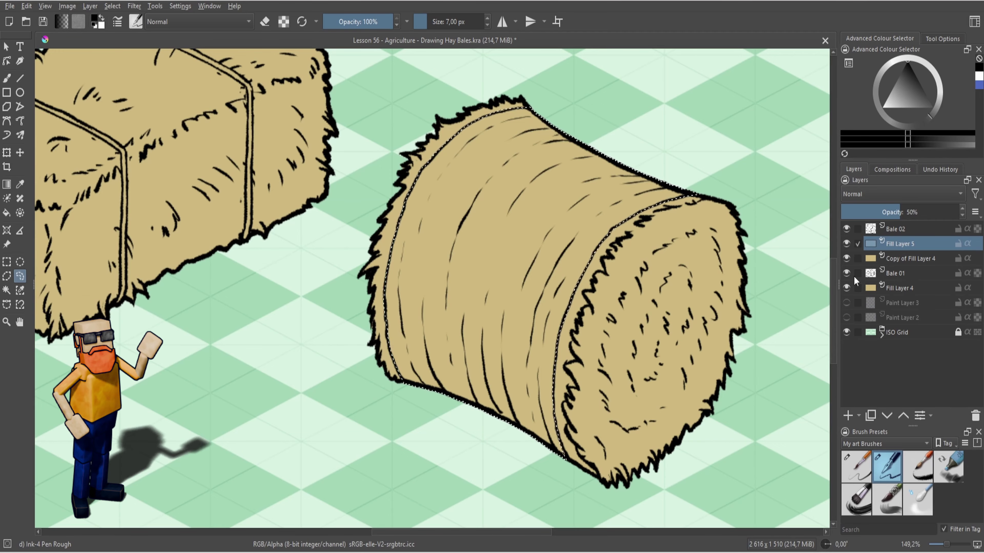
Fill the selected wrap on the blue fill layer and lighten the layer's colour to pale blue
key("BackSpace")
right_click(874, 240)
left_click(851, 247)
left_click(686, 313)
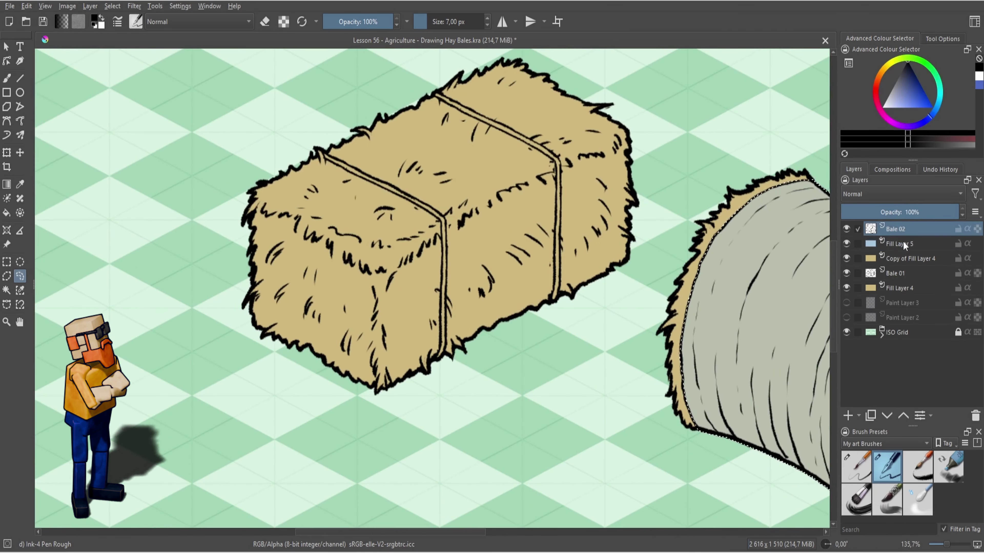
Group the Bale 02 line art with its two fill layers and name the group Bale 02
left_click(898, 259, "shift")
key("ctrl+g")
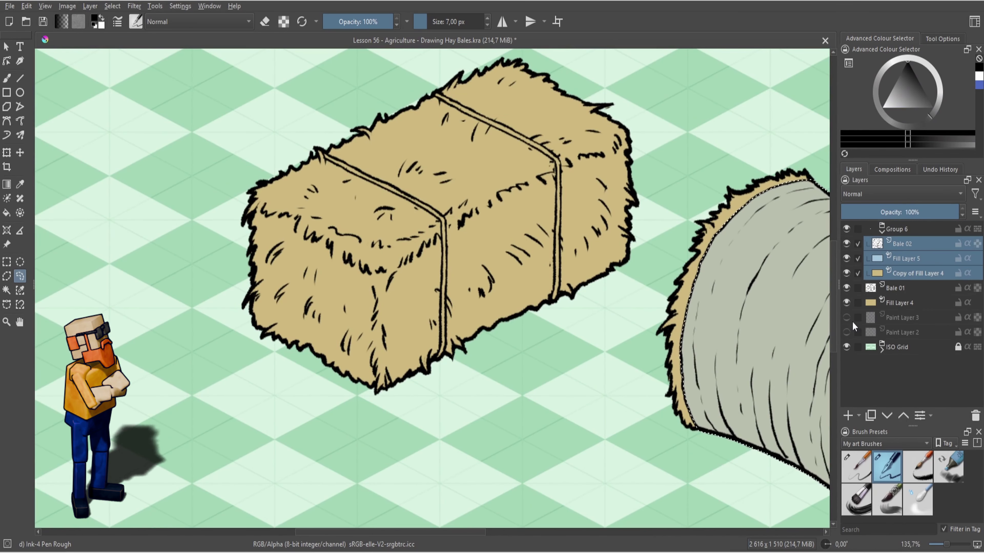
left_click(882, 233)
double_click(895, 229)
type("Bale 02")
key("Return")
Clear the selection and add a brown #854b30 fill layer above the rectangular bale's tan fill
scroll(575, 364, "down", 2)
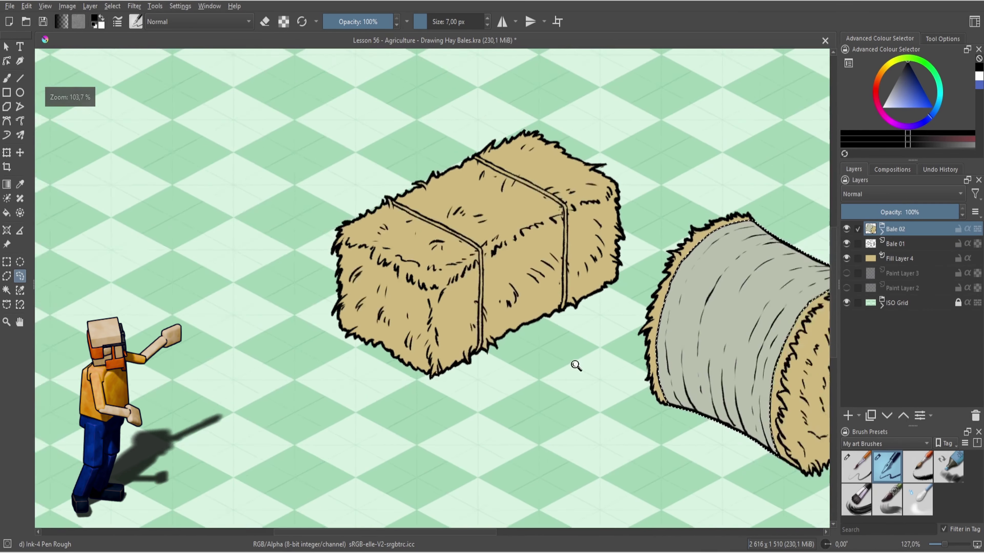
key("ctrl+shift+a")
left_click(899, 259)
scroll(580, 334, "up", 2)
left_click(859, 415)
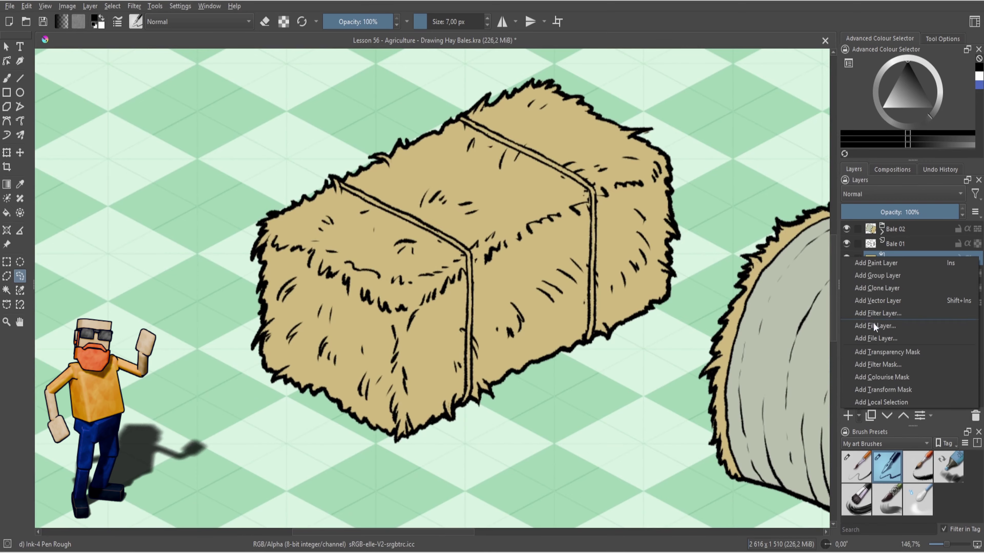
left_click(873, 322)
left_click_drag(694, 317, 697, 310)
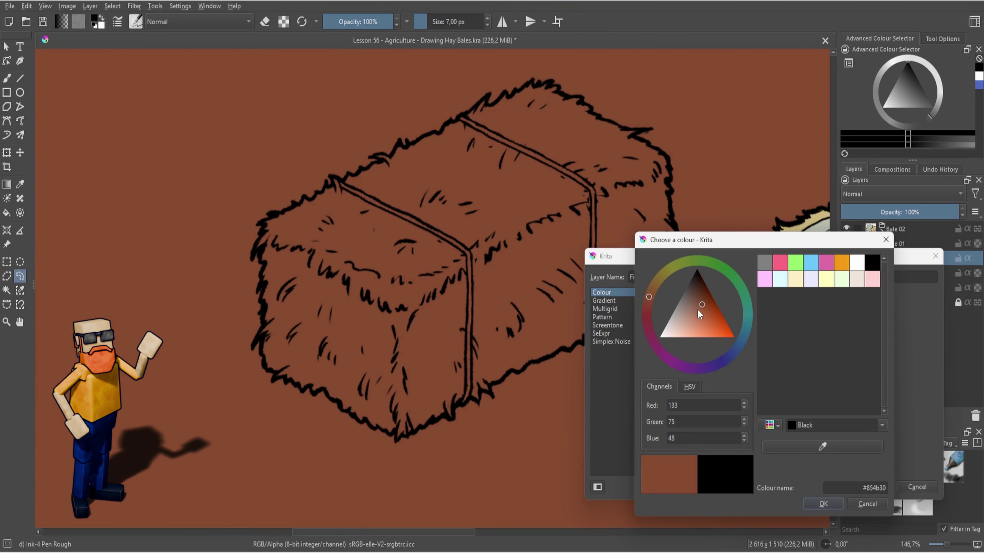
left_click(824, 503)
Brush the brown fill into both twine bands across the rectangular bale's top and side
key("b")
scroll(471, 293, "up", 3)
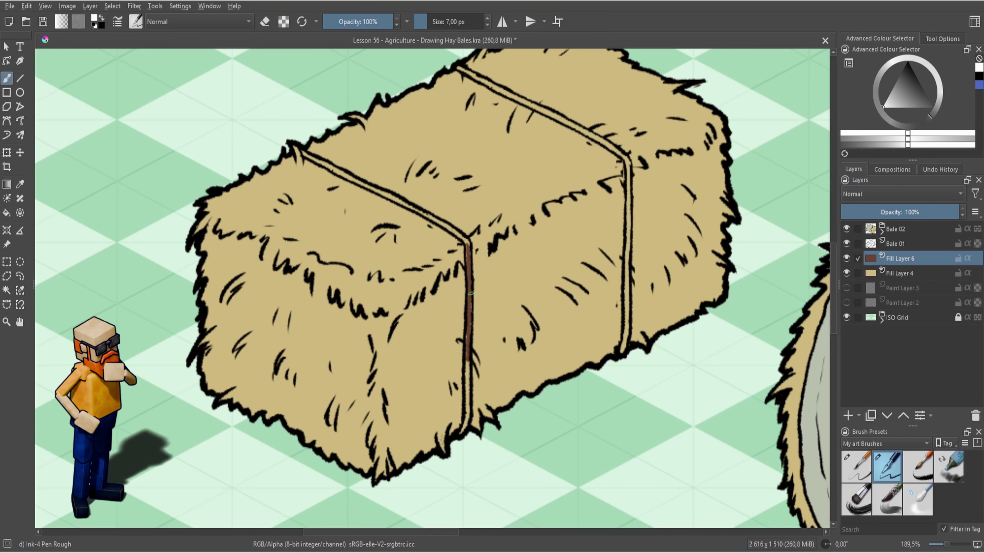
left_click_drag(350, 180, 452, 230)
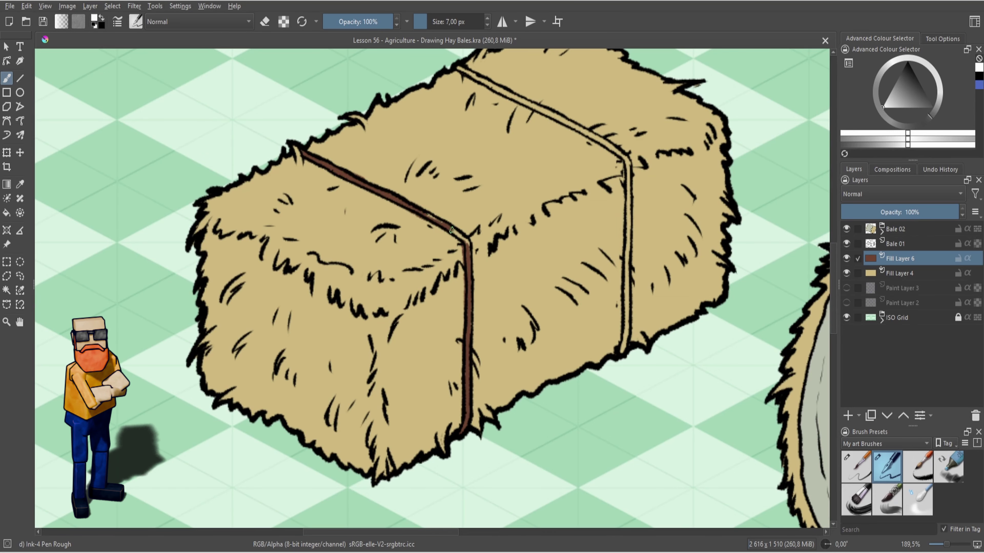
mouse_move(458, 67)
left_mouse_down()
mouse_move(484, 89)
mouse_move(547, 112)
left_mouse_up()
left_click_drag(628, 160, 627, 234)
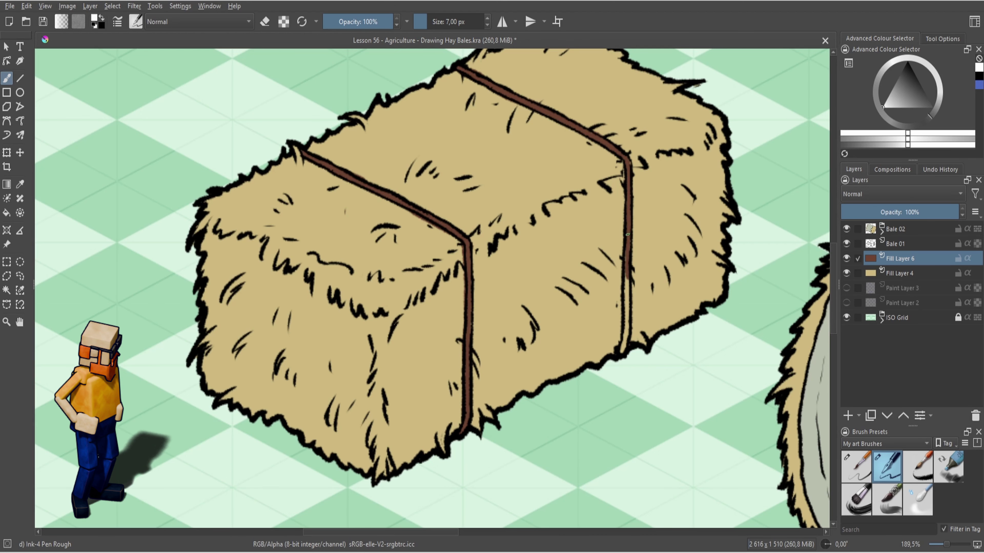
Group the Bale 01 line art with its brown and tan fill layers and name the group Bale 01
scroll(620, 294, "down", 4)
scroll(542, 271, "up", 2)
left_click(897, 244)
left_click(898, 274, "shift")
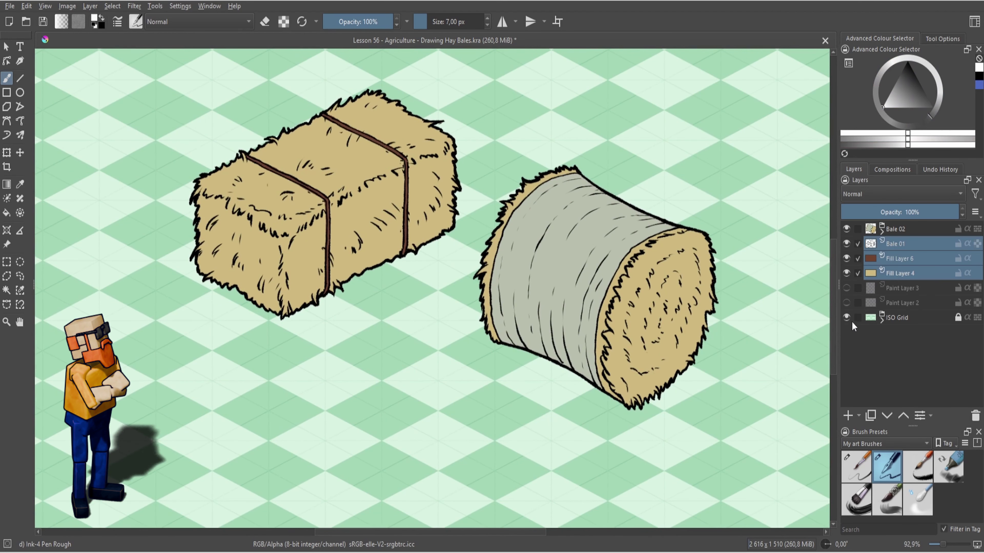
key("ctrl+g")
double_click(899, 244)
type("Bale 01")
key("Return")
left_click(882, 246)
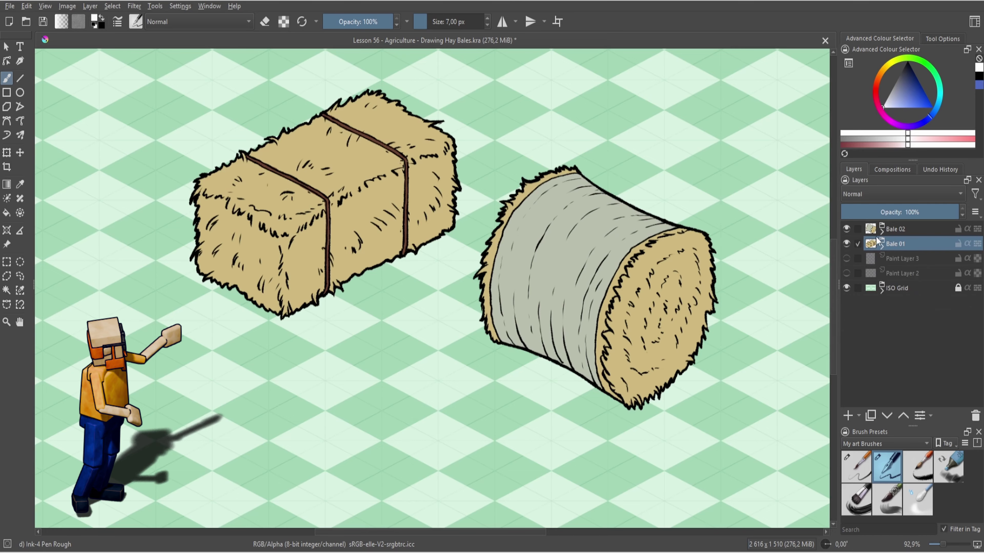
Make a merged single-layer copy of each bale group above the originals, and hide the original groups
scroll(620, 290, "down", 4)
left_click_drag(705, 353, 643, 368)
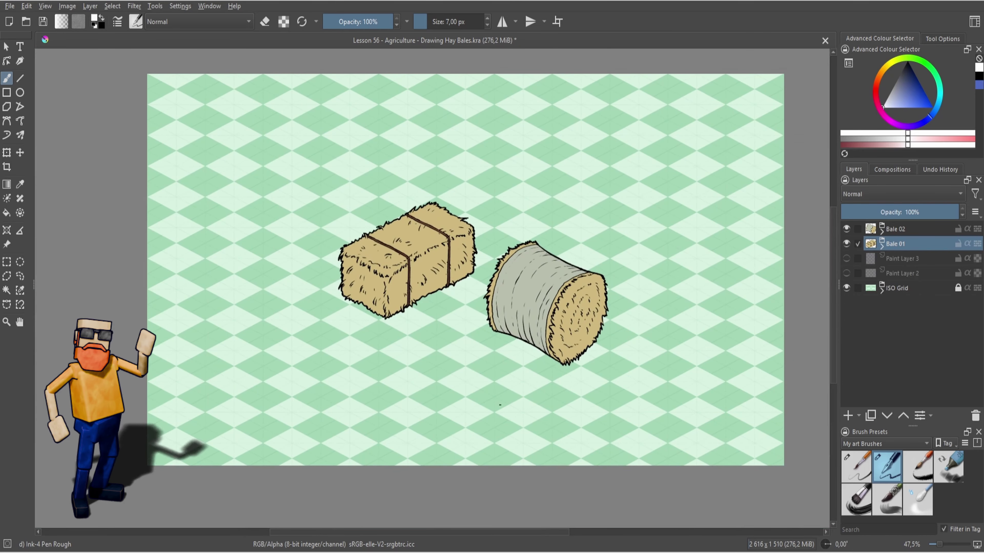
key("2")
key("ctrl+j")
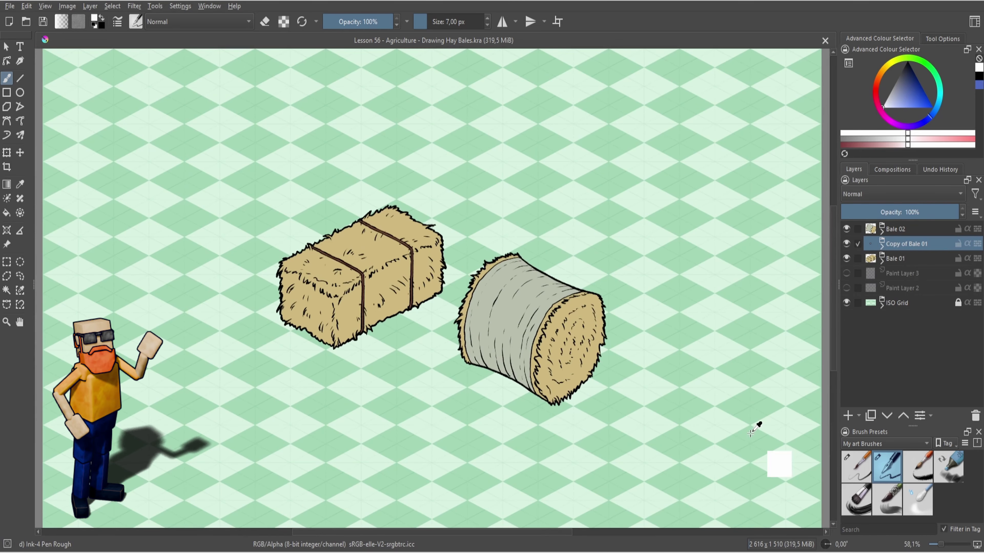
key("ctrl+e")
left_click(920, 231)
key("4")
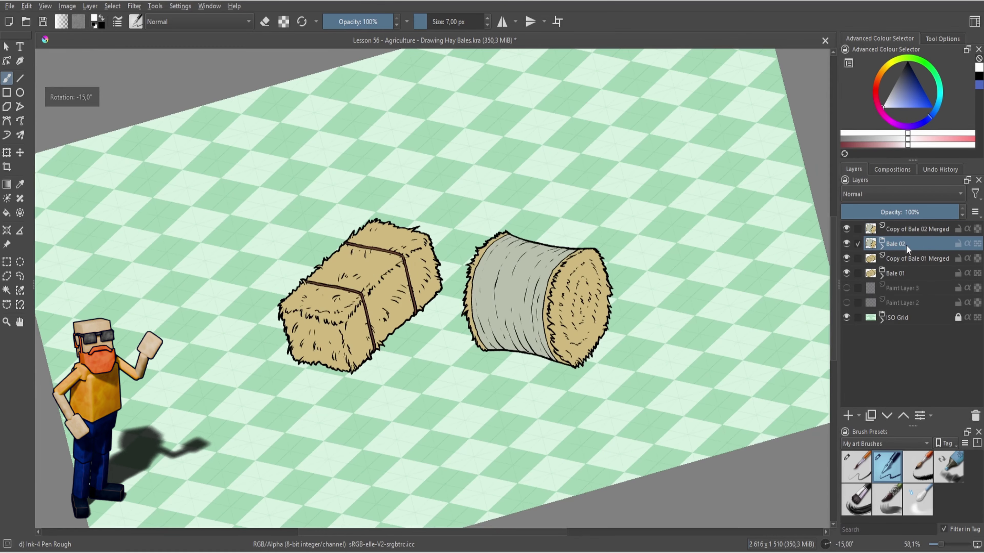
key("5")
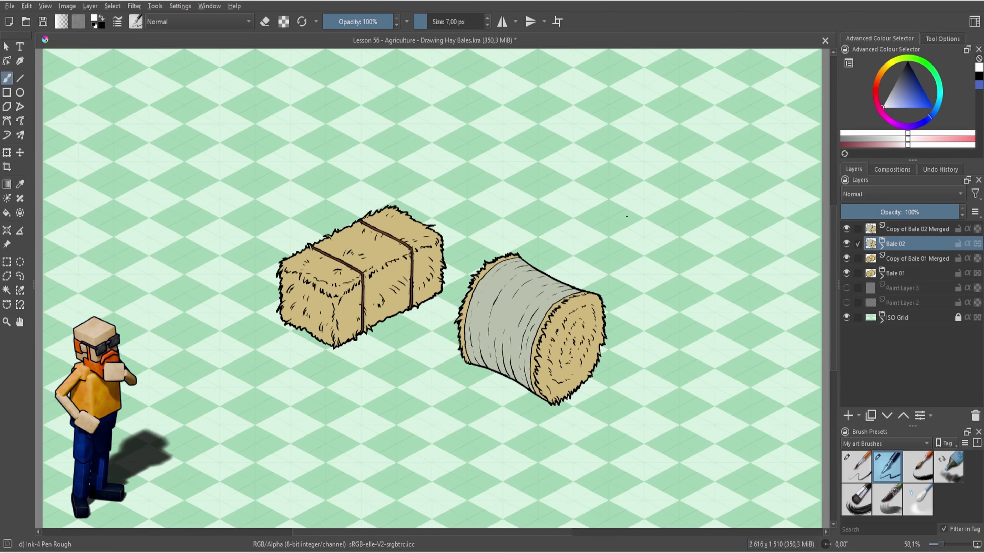
left_click(899, 244)
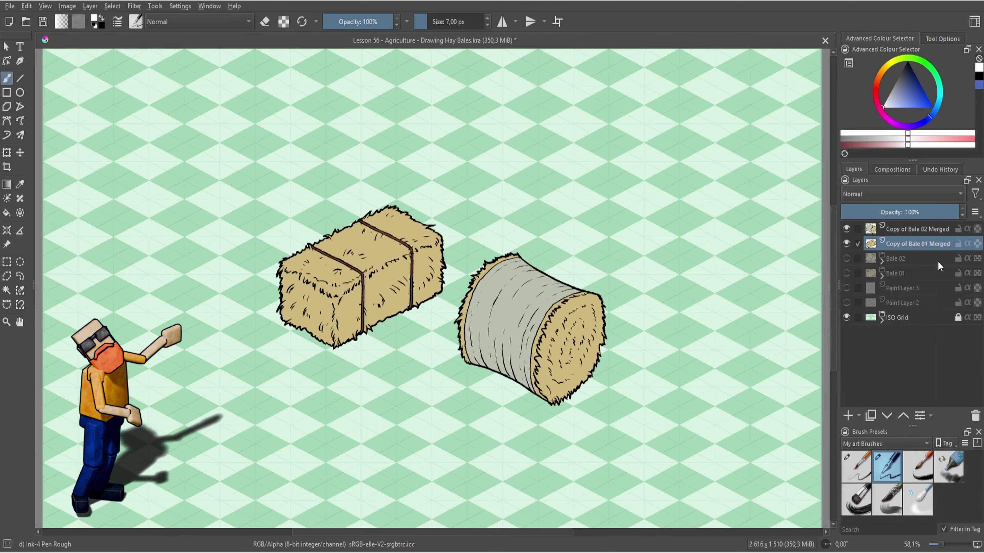
Duplicate the merged rectangular bale and stack the copy directly on top of the first one
key("ctrl+j")
key("t")
left_click_drag(386, 286, 386, 255)
left_click_drag(385, 255, 386, 235)
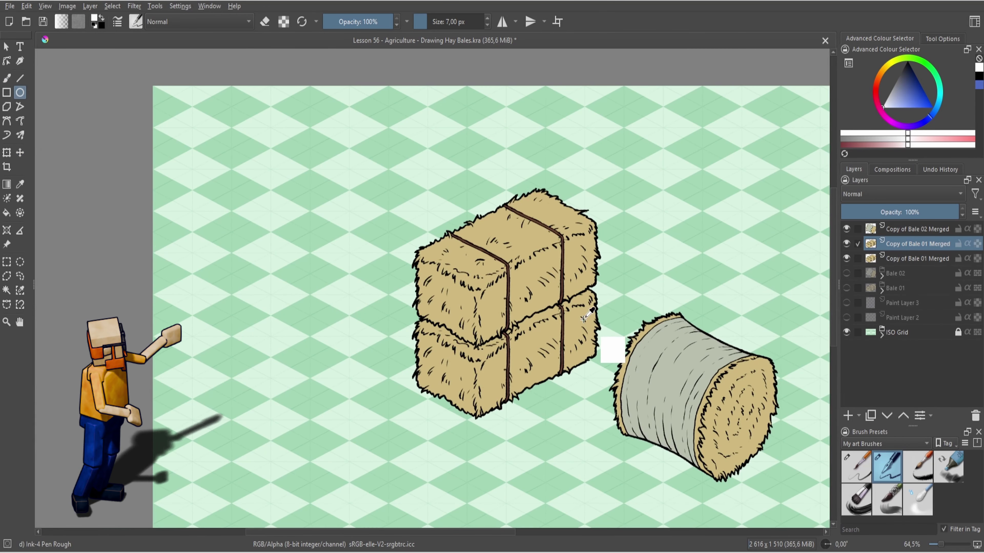
Duplicate the rectangular bale, mirror the copy horizontally, and place it against the front-left end of the stack
key("ctrl+j")
key("ctrl+t")
left_click_drag(593, 337, 444, 401)
right_click(392, 348)
left_click(437, 439)
key("Return")
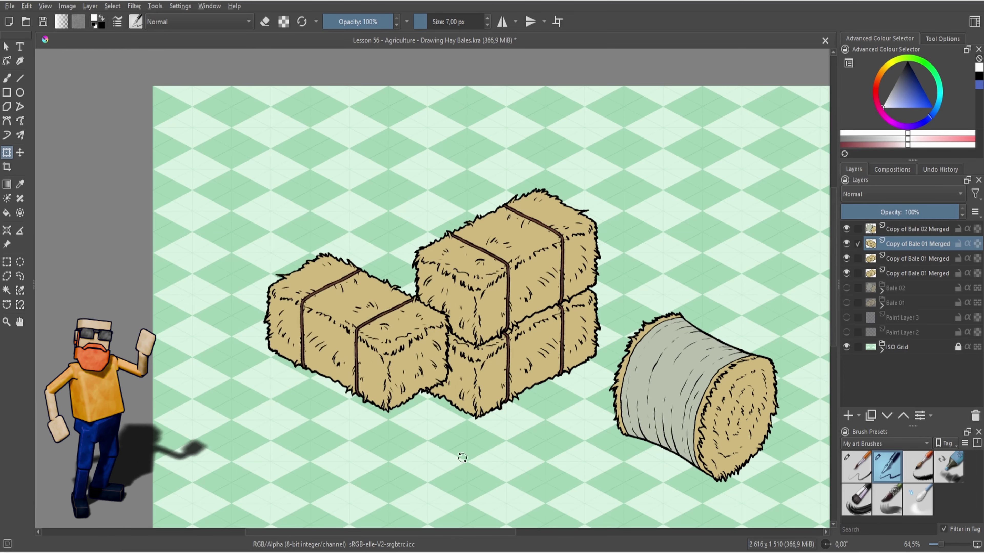
key("t")
left_click_drag(401, 371, 426, 409)
scroll(453, 406, "down", 1)
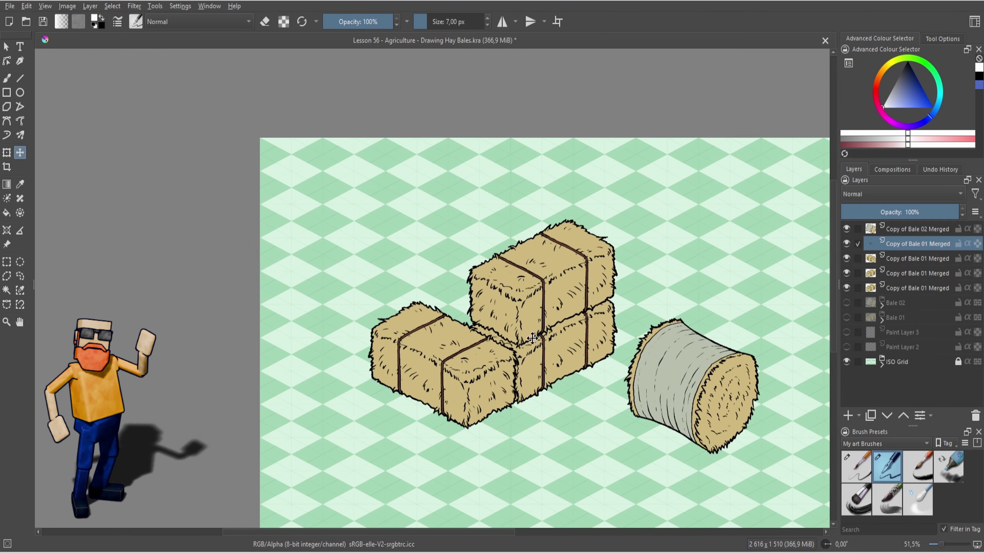
Place another unmirrored copy of the rectangular bale to the left of the mirrored one
key("ctrl+j")
left_click_drag(565, 291, 384, 383)
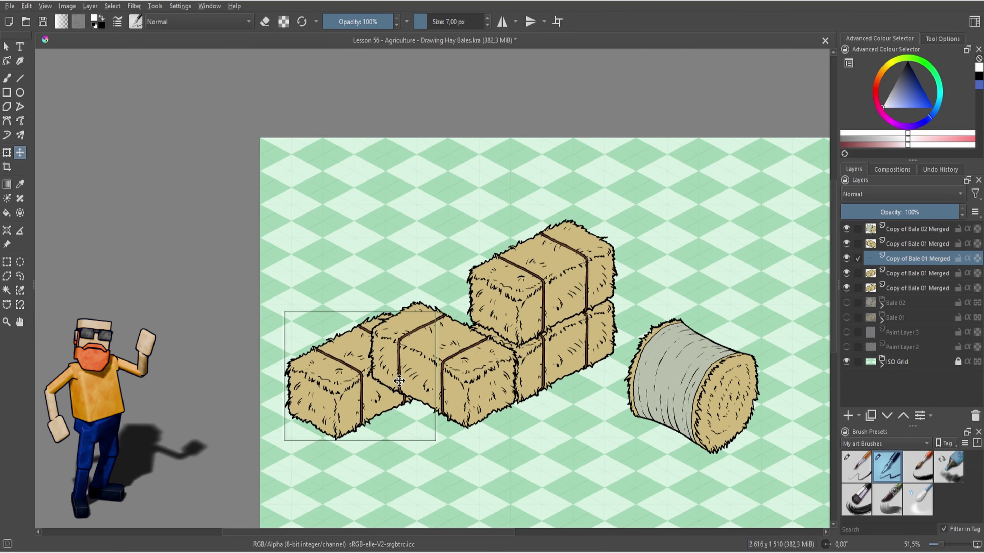
key("6")
key("6")
key("5")
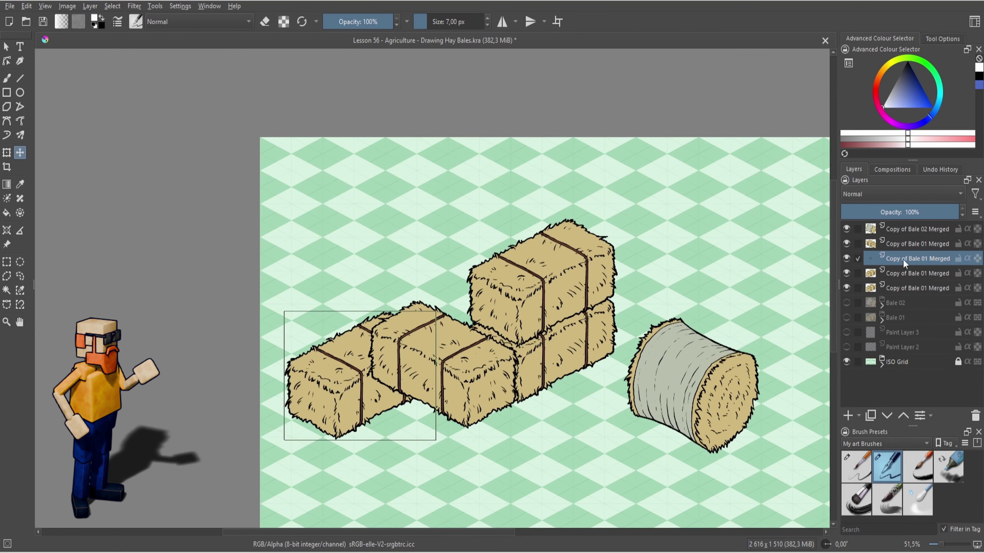
Raise the leftmost bale's layer above the other bales and stack a duplicate on top of it
key("ctrl+Page_Up")
key("ctrl+Page_Up")
left_click_drag(399, 381, 382, 345)
key("ctrl+j")
Duplicate the round bale, mirror the copy horizontally, and place it in front of the left stack
left_click(688, 389)
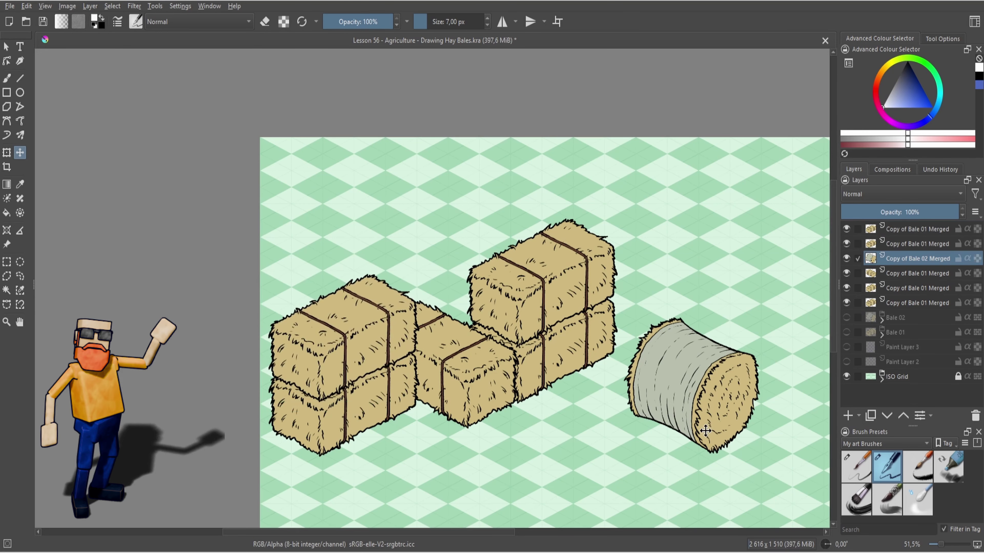
key("ctrl+j")
key("ctrl+t")
right_click(720, 432)
left_click(771, 484)
key("Return")
key("t")
left_click_drag(716, 390, 613, 414)
Place another mirrored round bale behind the right stack, with its layer lowered beneath the rectangular bales
key("ctrl+Page_Down")
key("ctrl+Page_Down")
key("ctrl+Page_Down")
key("ctrl+Page_Down")
key("ctrl+j")
Duplicate the unmirrored round bale and arrange the two overlapping beside the right stack
key("ctrl+Page_Up")
key("ctrl+Page_Up")
key("ctrl+Page_Up")
key("ctrl+Page_Up")
key("ctrl+Page_Up")
key("ctrl+Page_Up")
key("ctrl+j")
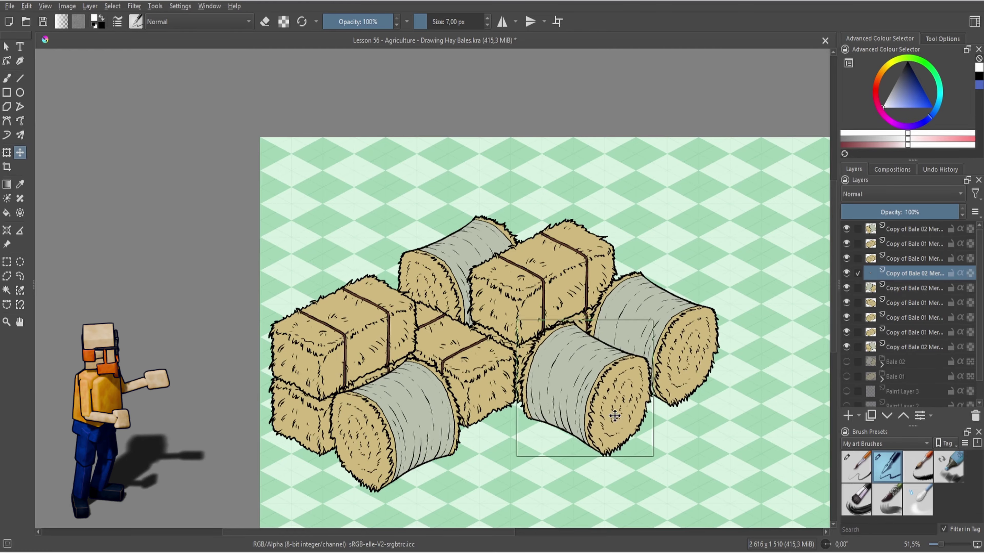
Select all the merged bale copy layers and move the whole arrangement to the middle of the canvas
scroll(613, 414, "down", 3)
left_click(857, 347)
left_click(857, 229, "shift")
left_click_drag(454, 394, 557, 404)
scroll(615, 439, "up", 1)
scroll(634, 492, "up", 3)
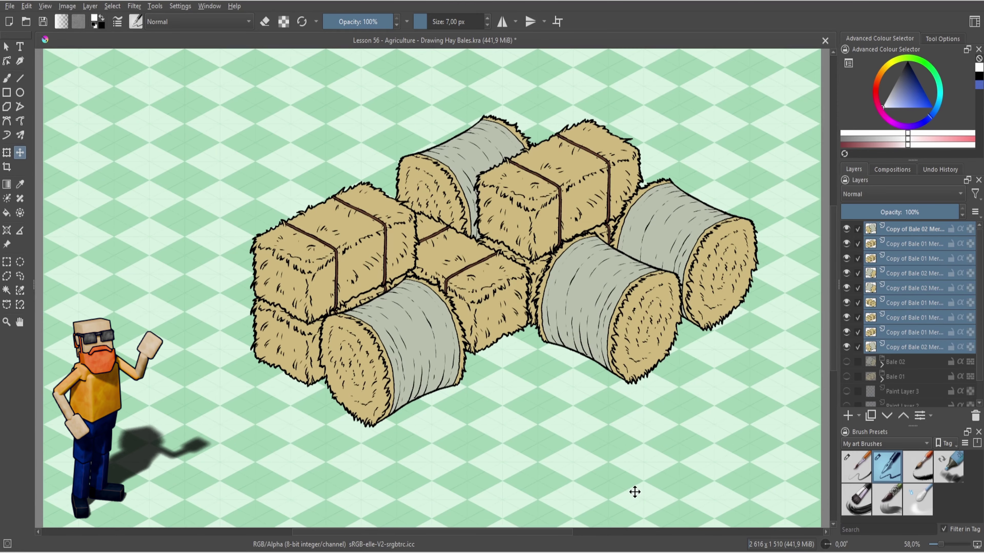